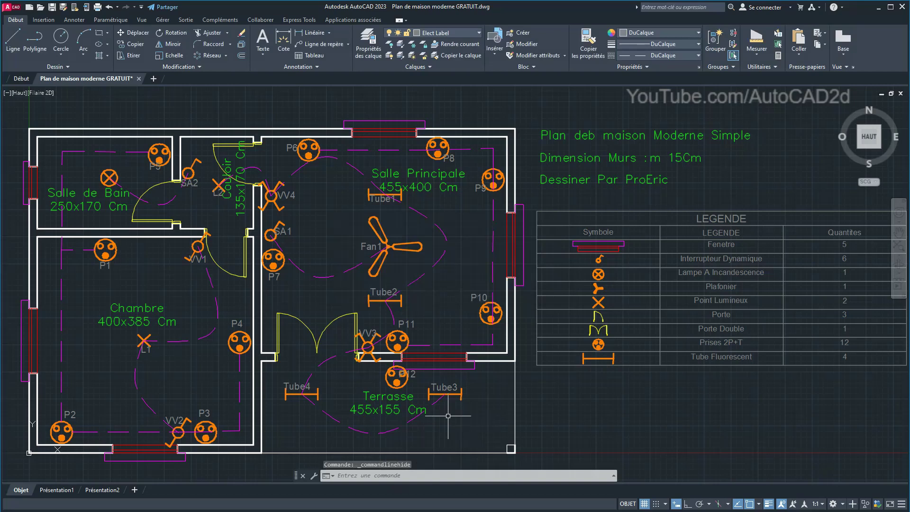
# Step: Count every block in the whole house plan with DBCOUNT and export the counts as CSV
pyautogui.write('D')
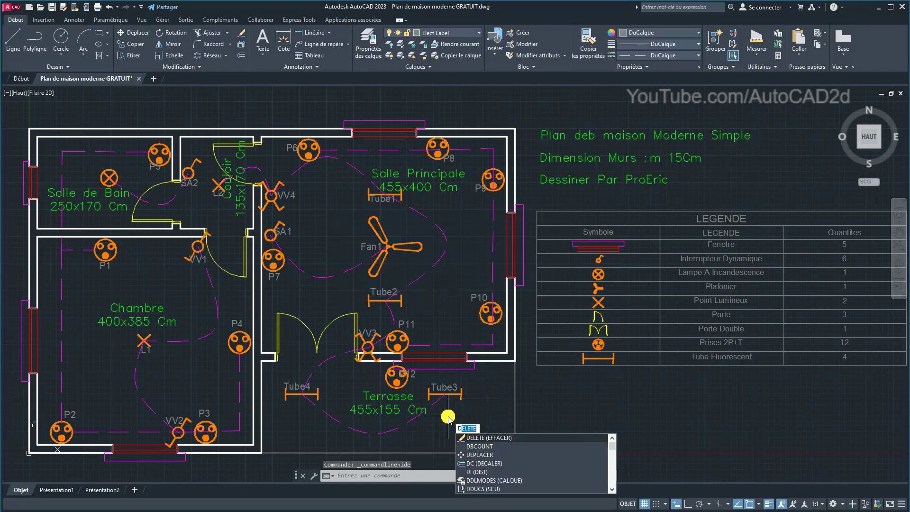
pyautogui.write('BCOU')
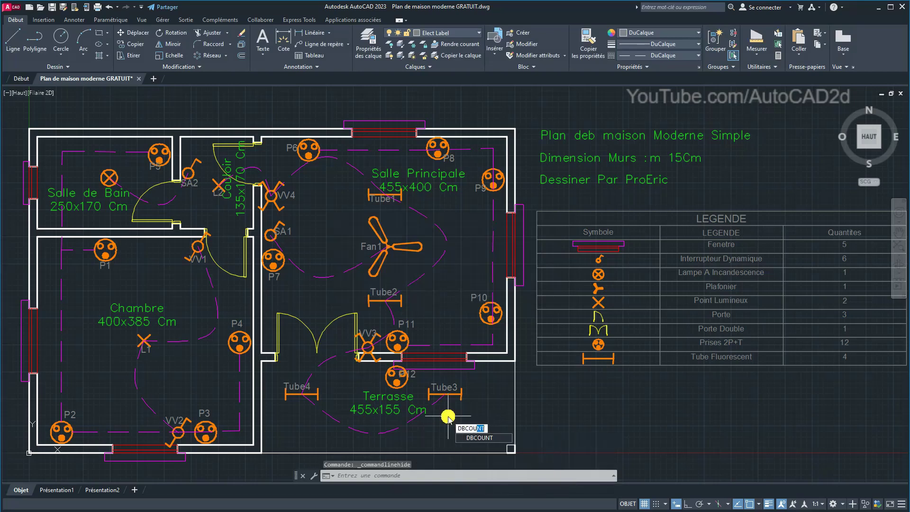
pyautogui.press('Return')
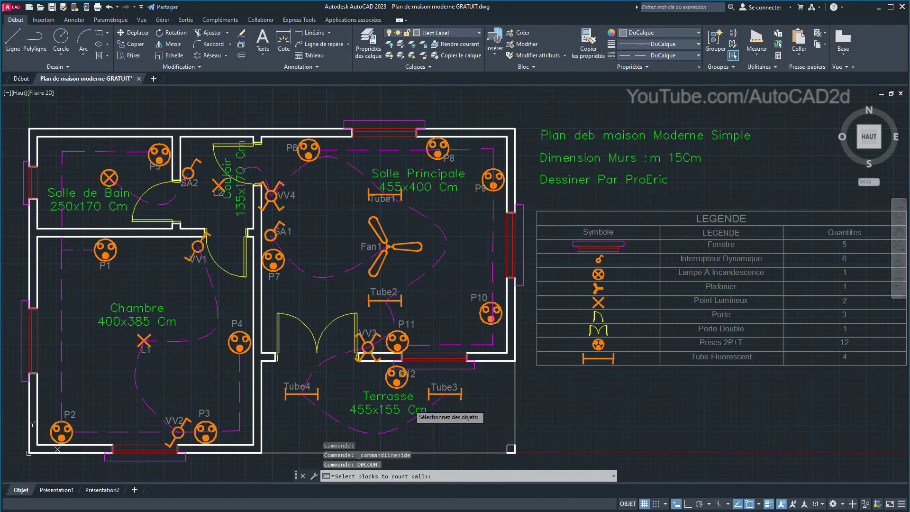
pyautogui.click(5, 107)
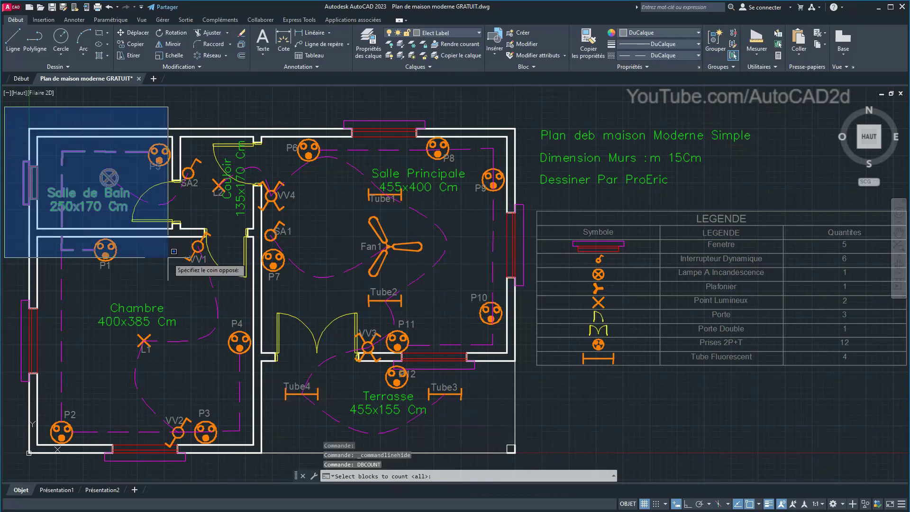
pyautogui.click(544, 462)
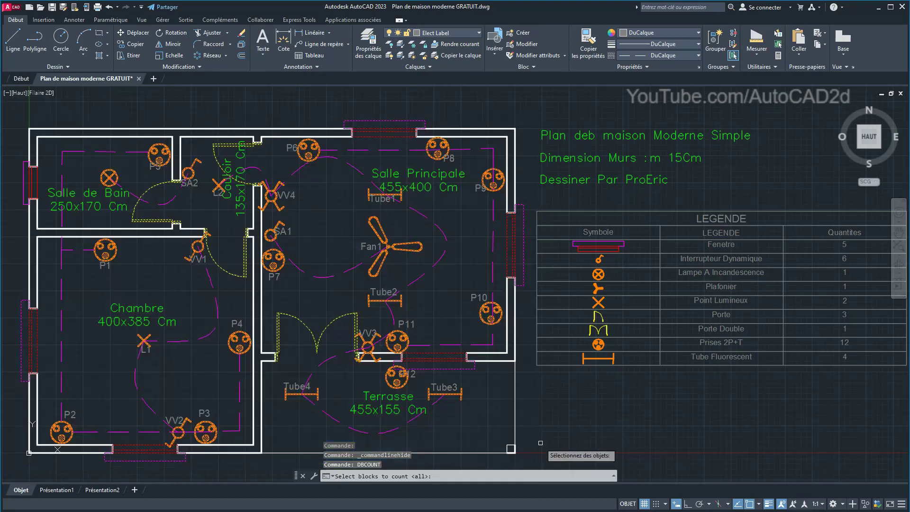
pyautogui.press('Return')
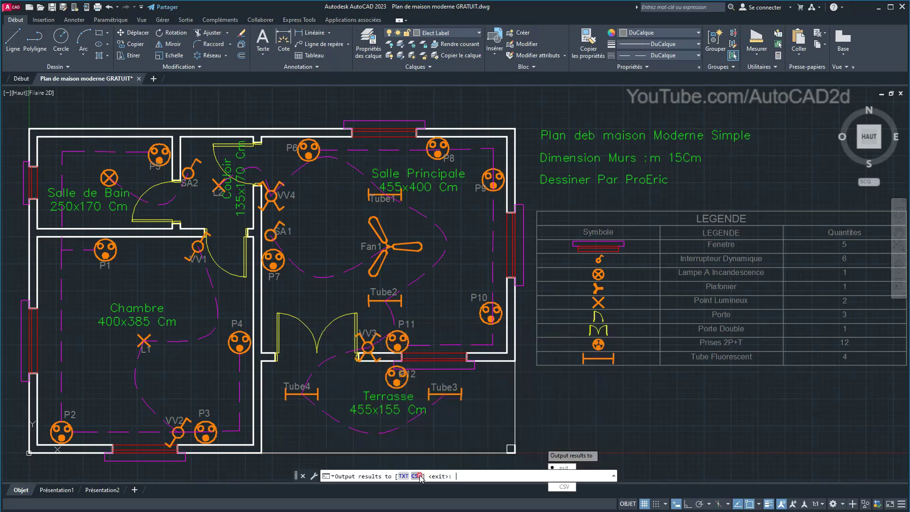
pyautogui.click(419, 476)
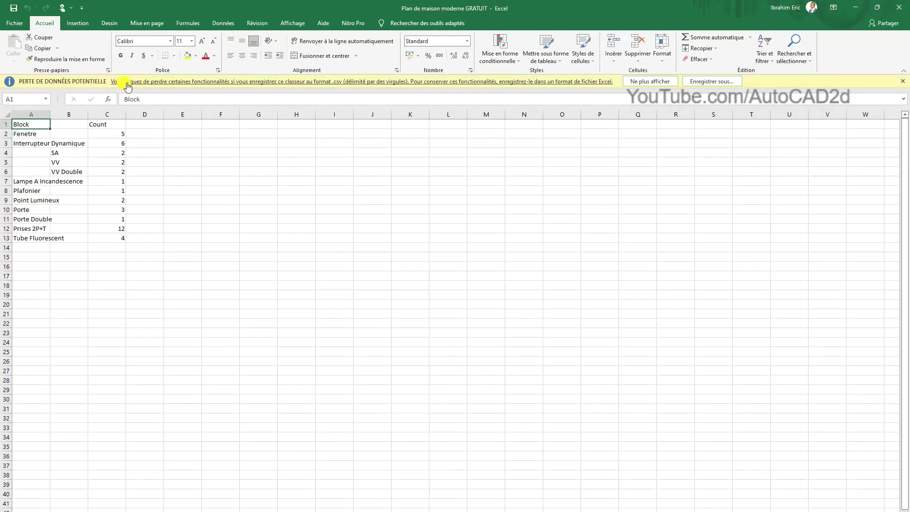
# Step: Dismiss Excel's CSV data-loss warning bar on the Block and Count sheet
pyautogui.click(903, 81)
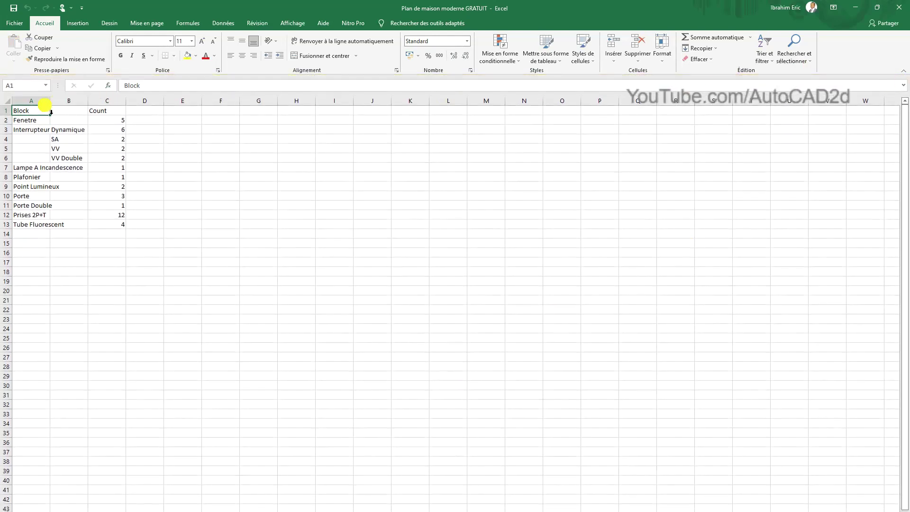
# Step: Widen column A so names like Interrupteur Dynamique fit fully
pyautogui.moveTo(55, 107); pyautogui.dragTo(91, 102)
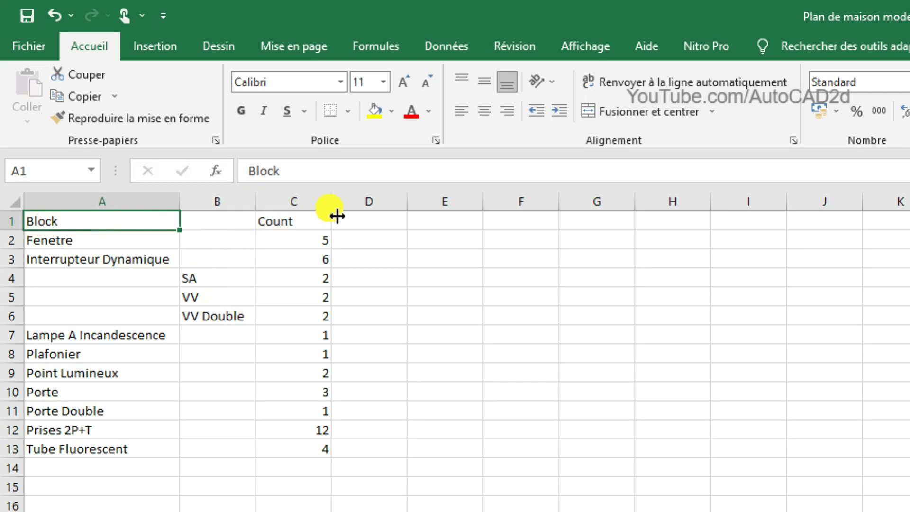
# Step: Enter the heading 'Majoration' in cell D1
pyautogui.click(374, 230)
pyautogui.click(375, 230)
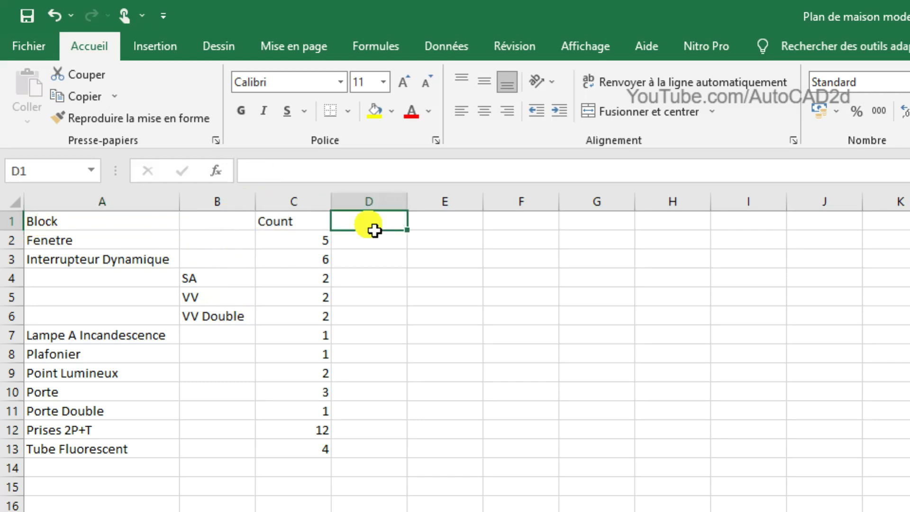
pyautogui.write('Majpo')
pyautogui.press('BackSpace')
pyautogui.press('BackSpace')
pyautogui.press('BackSpace')
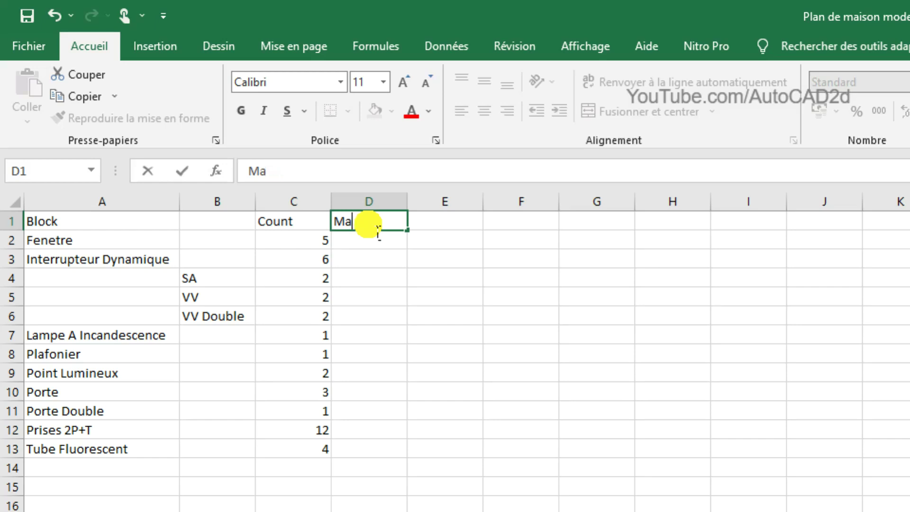
pyautogui.write('joration')
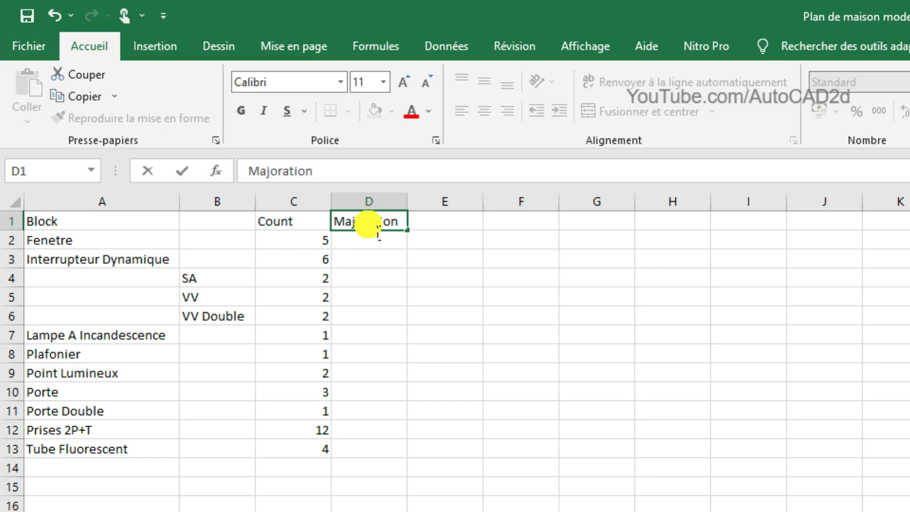
pyautogui.click(462, 226)
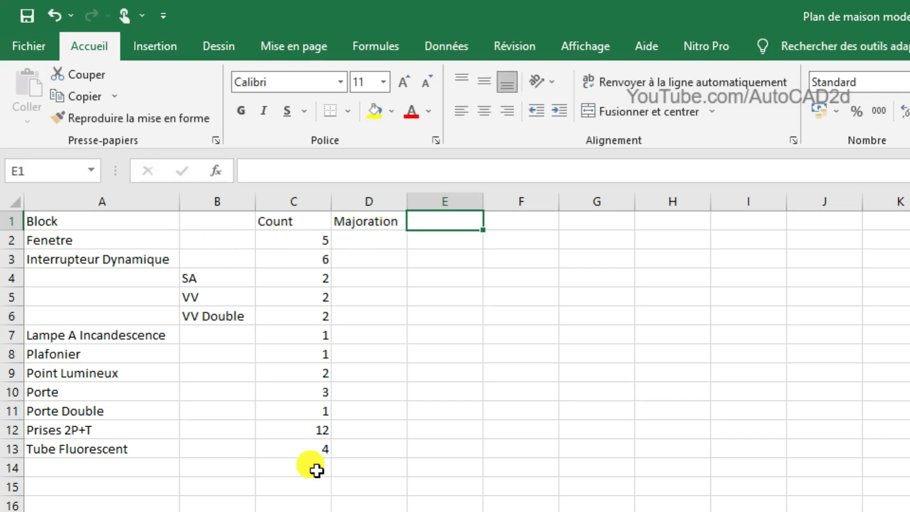
# Step: Enter =+C2+1 in D2, fill it down to D13, and type 'Prix Un' in E1
pyautogui.click(372, 249)
pyautogui.write('+')
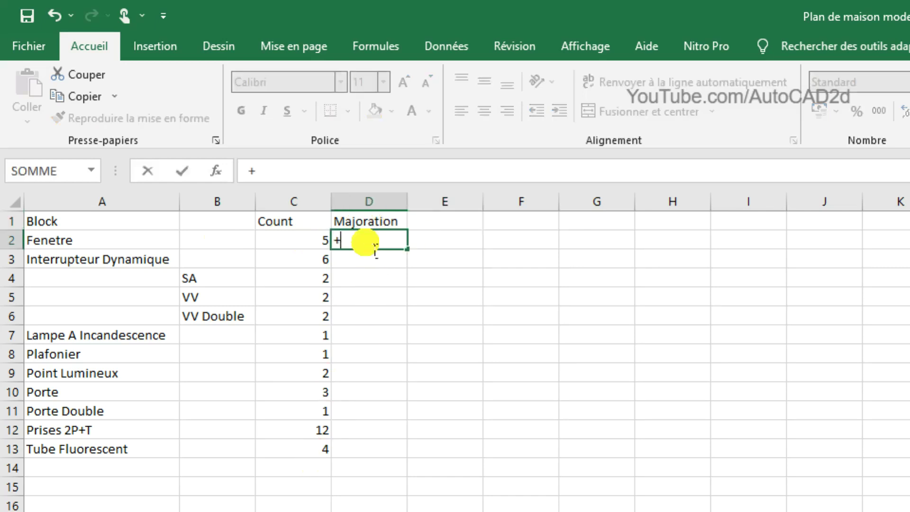
pyautogui.click(308, 247)
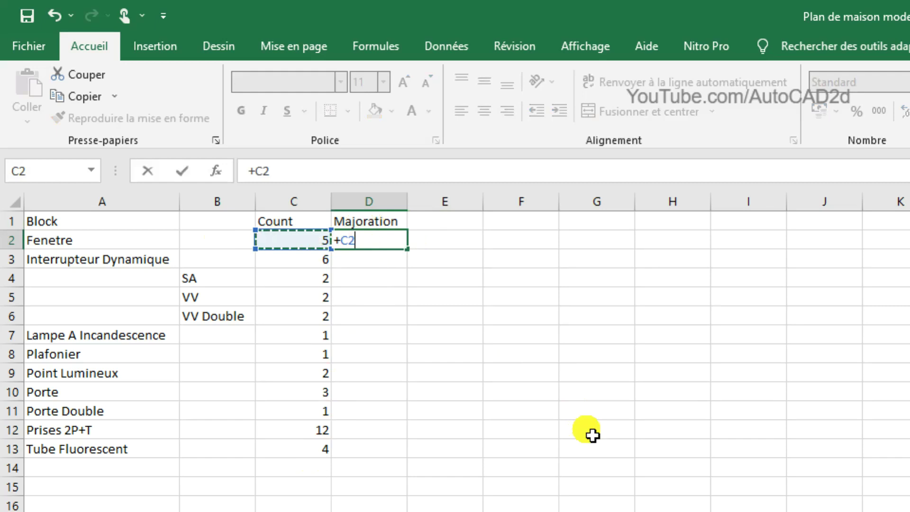
pyautogui.write('+1')
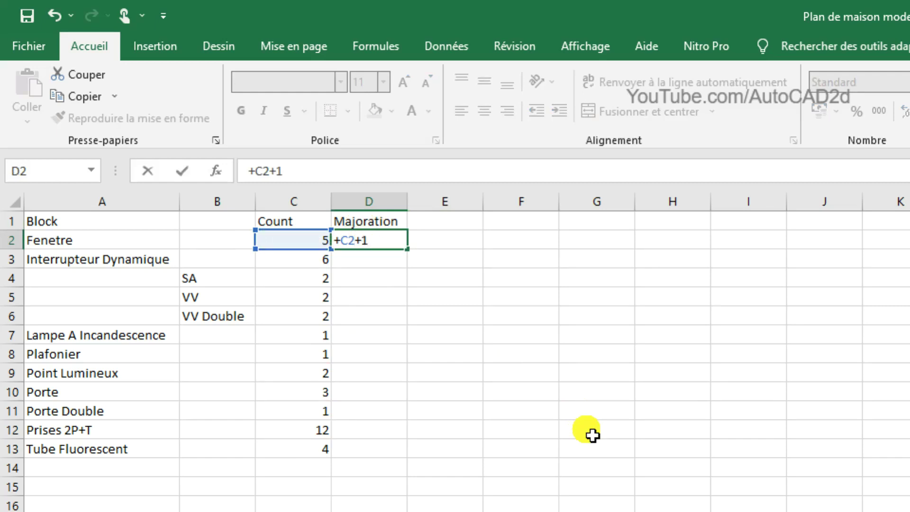
pyautogui.press('Return')
pyautogui.click(403, 240)
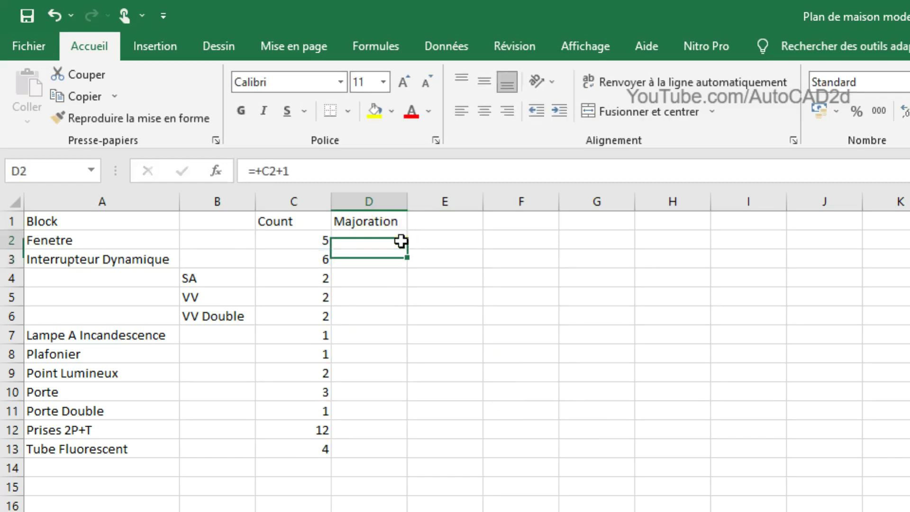
pyautogui.moveTo(407, 248); pyautogui.dragTo(412, 454)
pyautogui.click(447, 221)
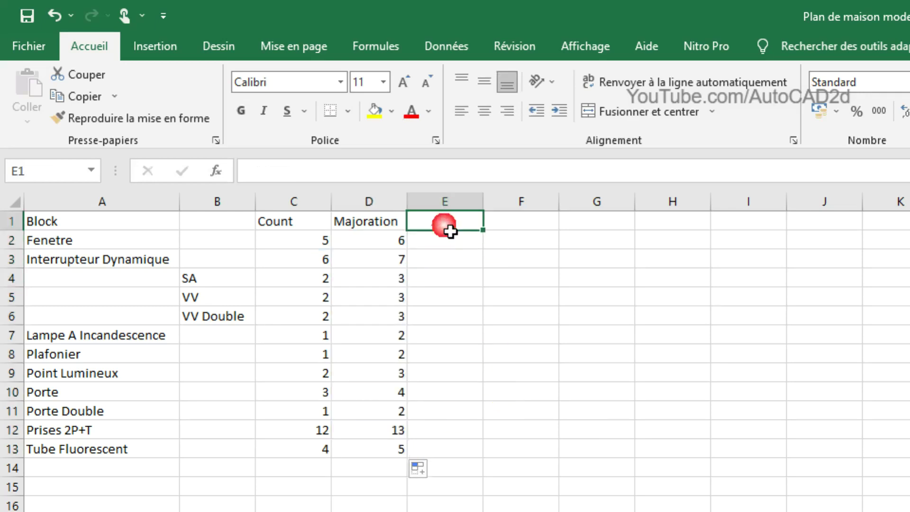
pyautogui.write('Pr')
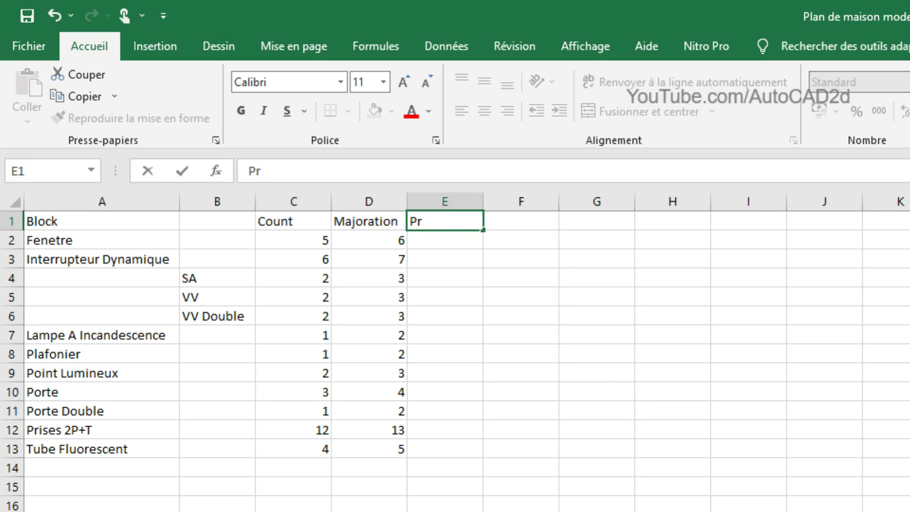
pyautogui.write('ix Un')
# Step: Add the 'Prix Total' heading in F1 and type 30000 as Fenetre's unit price
pyautogui.click(524, 228)
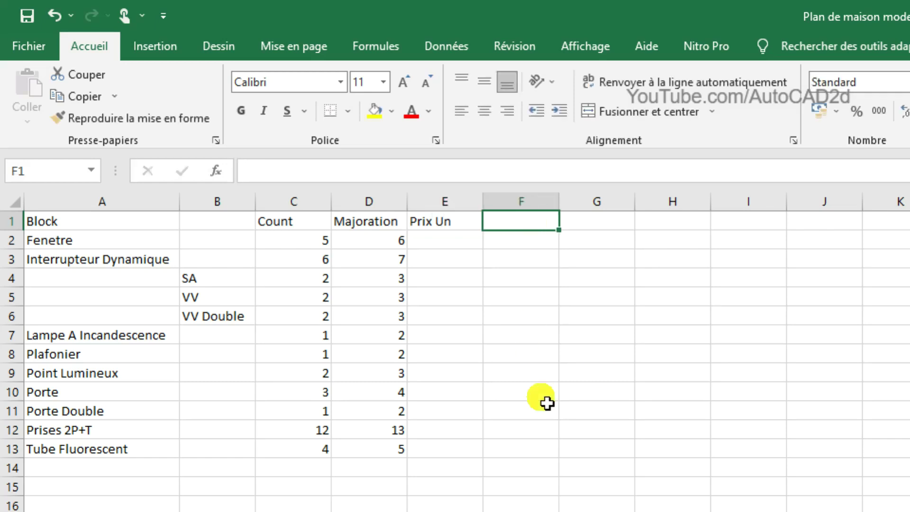
pyautogui.write('Pri')
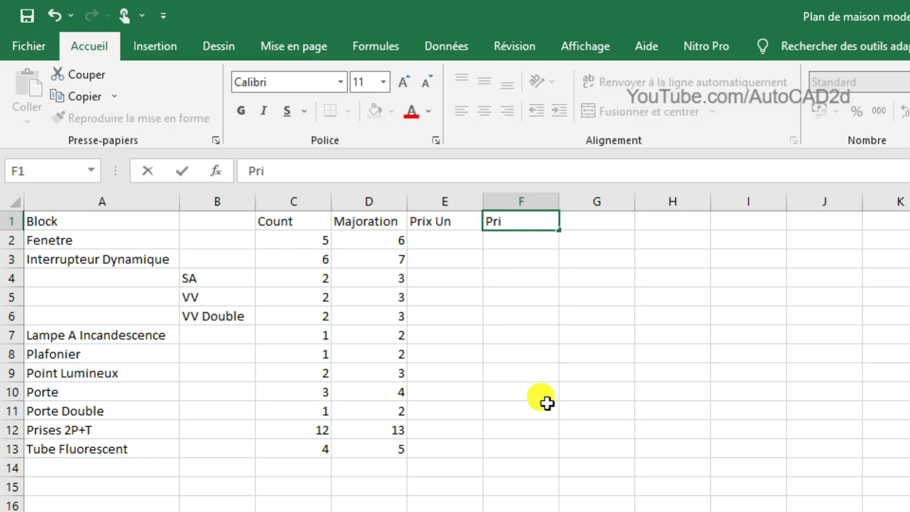
pyautogui.write('x Total')
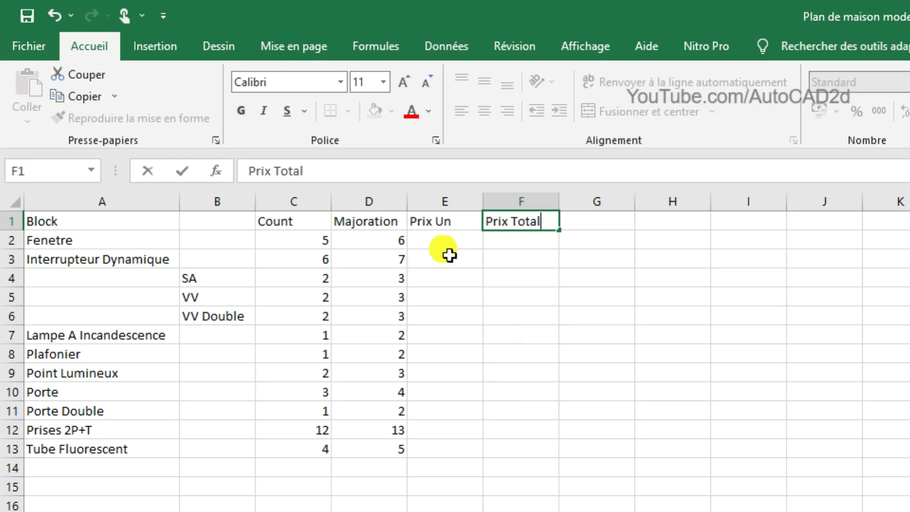
pyautogui.click(436, 243)
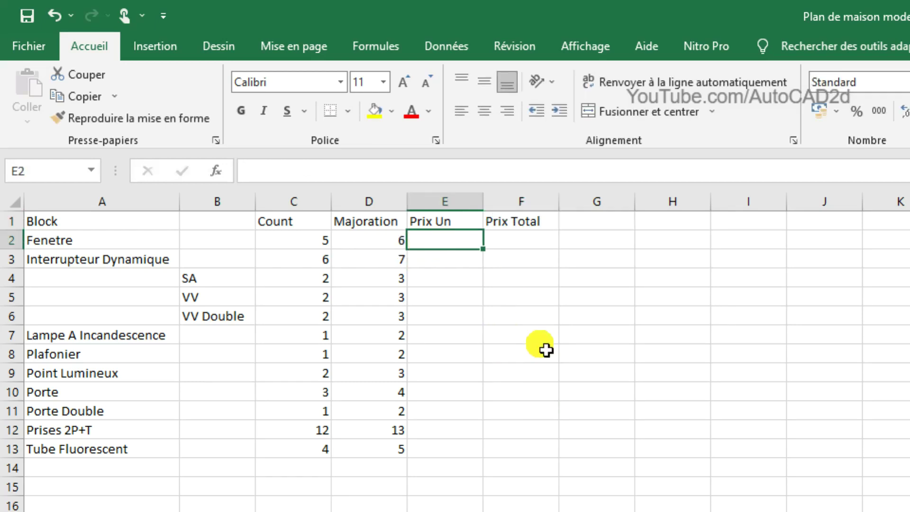
pyautogui.write('30000')
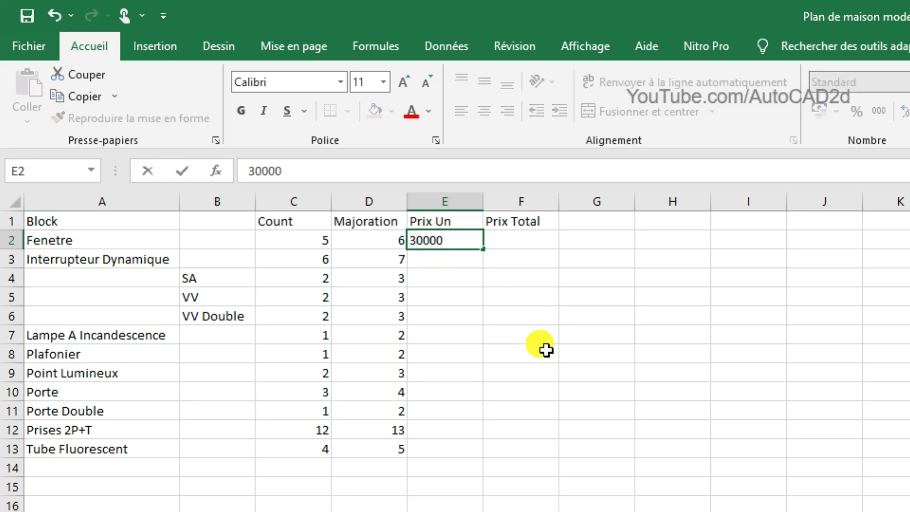
# Step: Confirm 30000 for Fenetre and enter 1500 for SA, VV and VV Double
pyautogui.click(450, 263)
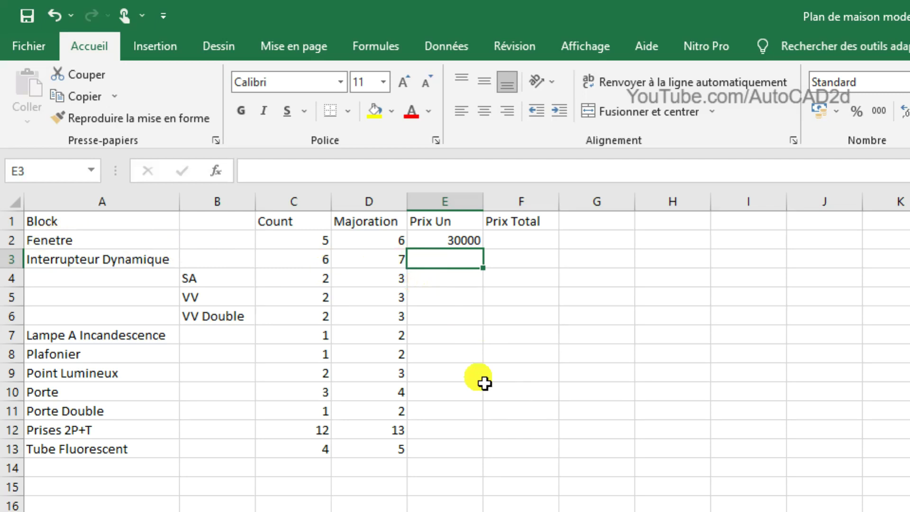
pyautogui.click(443, 284)
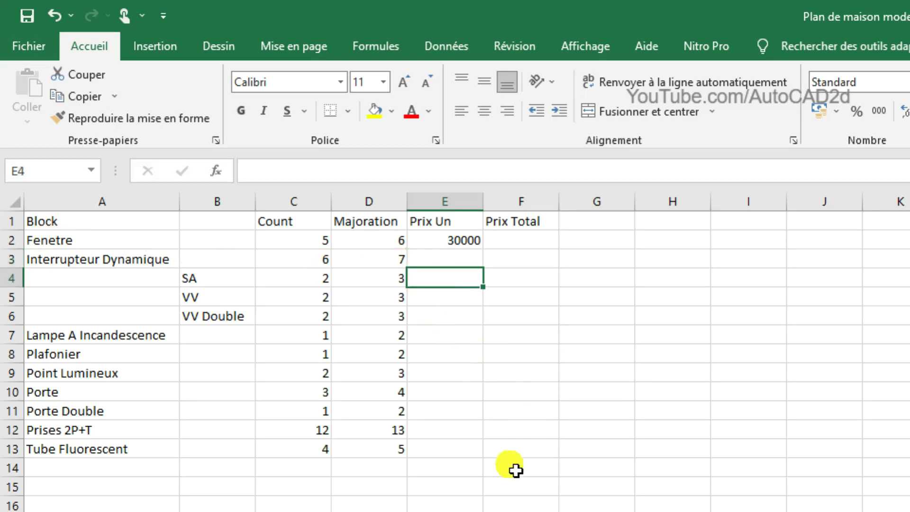
pyautogui.write('1500')
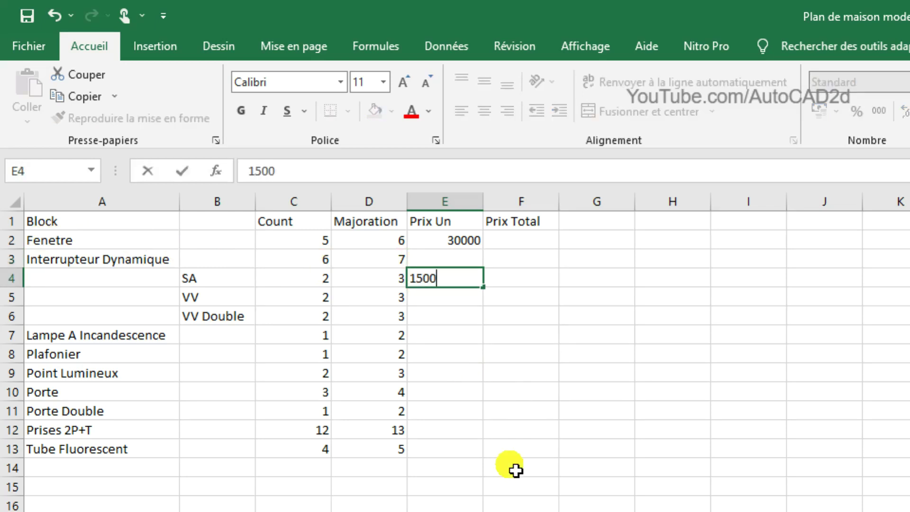
pyautogui.press('Return')
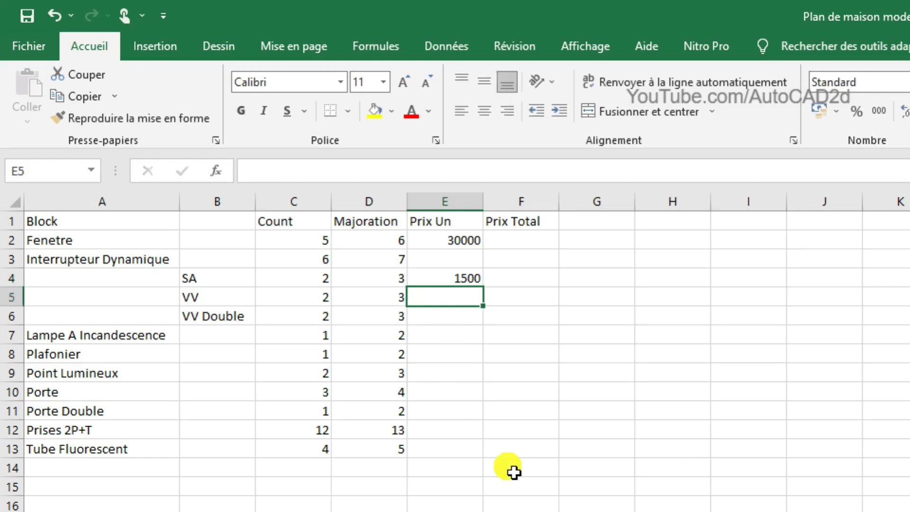
pyautogui.write('1500')
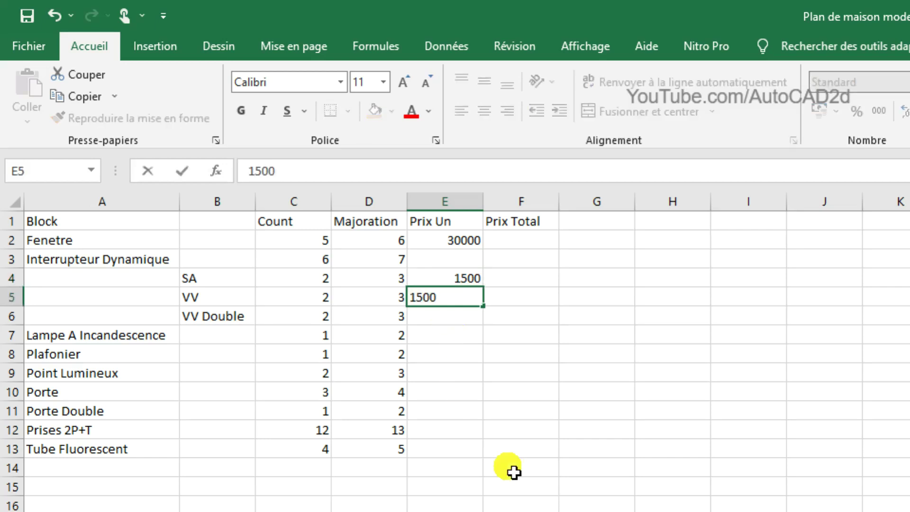
pyautogui.press('Return')
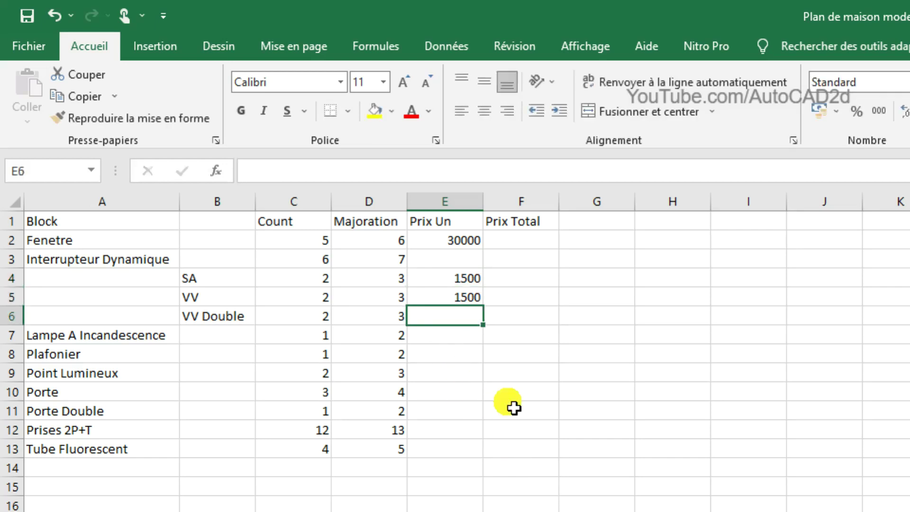
pyautogui.write('1500')
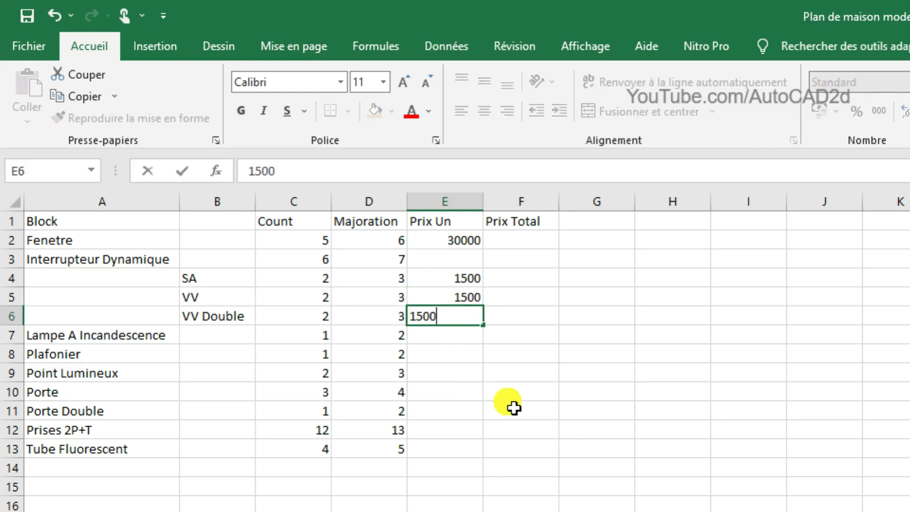
pyautogui.press('Return')
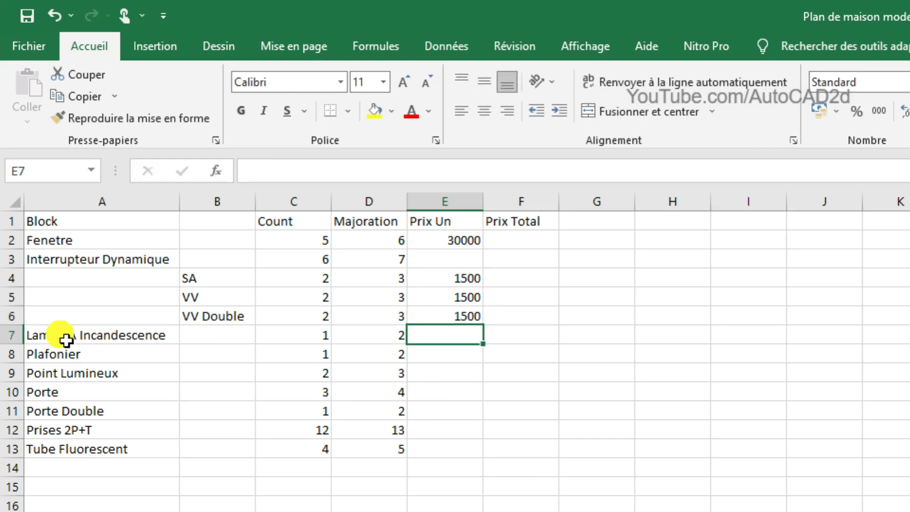
# Step: Enter unit prices 4500 for Lampe A Incandescence and 28000 for Plafonier
pyautogui.write('4500')
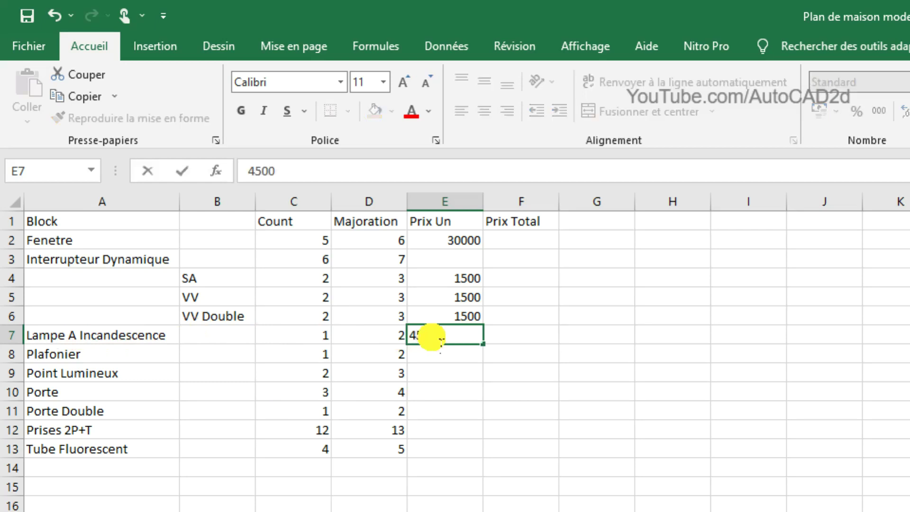
pyautogui.click(445, 360)
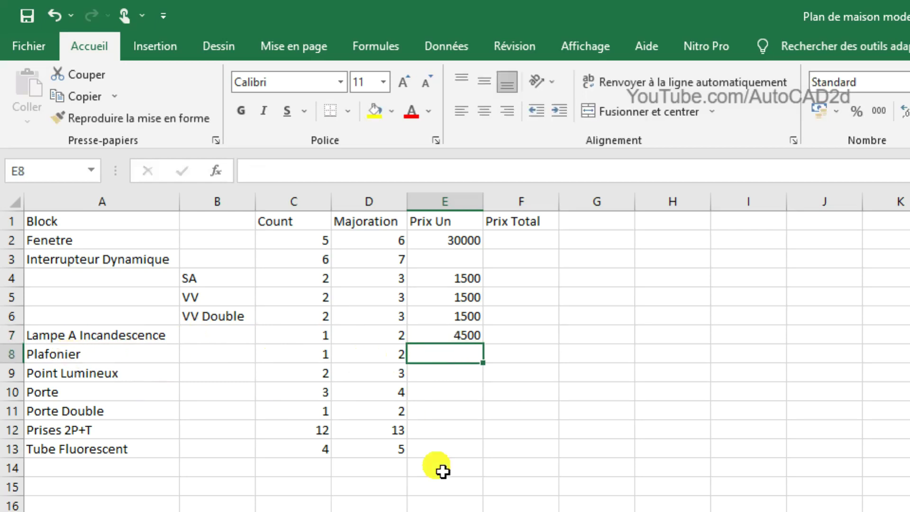
pyautogui.write('28000')
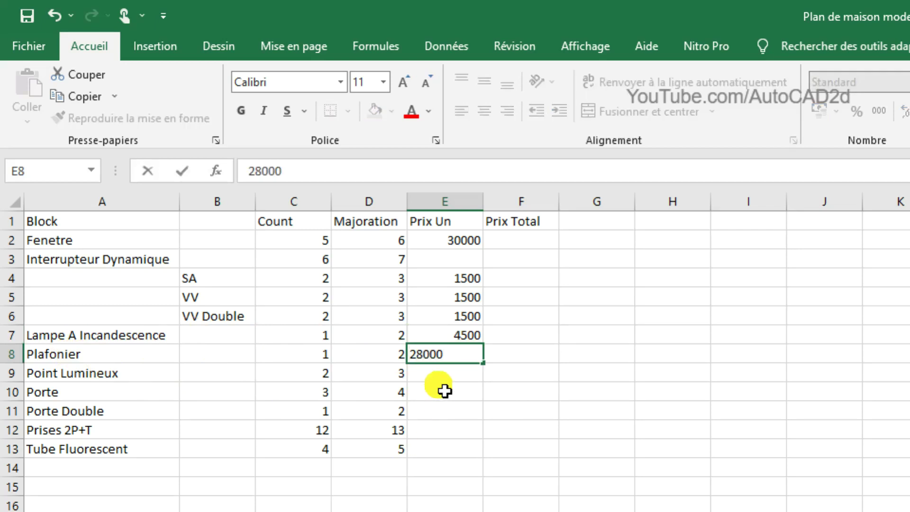
pyautogui.click(444, 377)
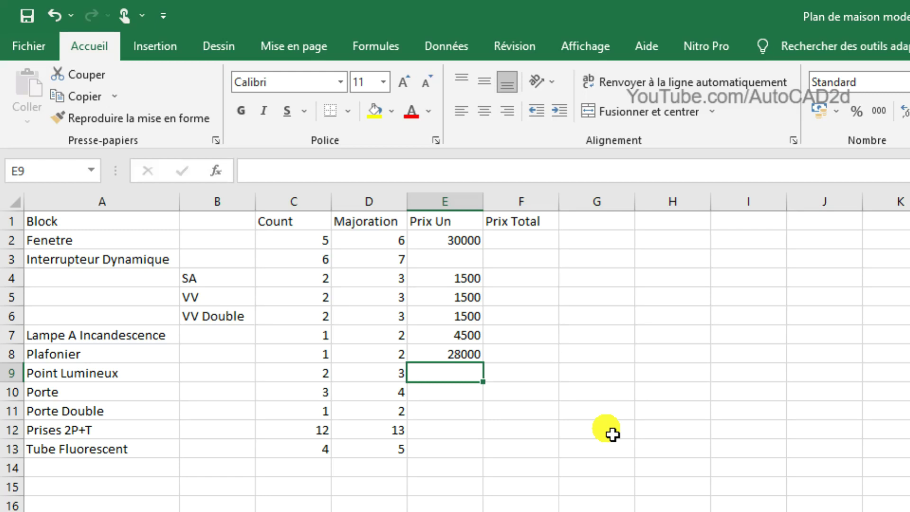
# Step: Enter unit prices 3000, 40000 and 60000 for Point Lumineux, Porte and Porte Double
pyautogui.write('2')
pyautogui.press('BackSpace')
pyautogui.write('3000')
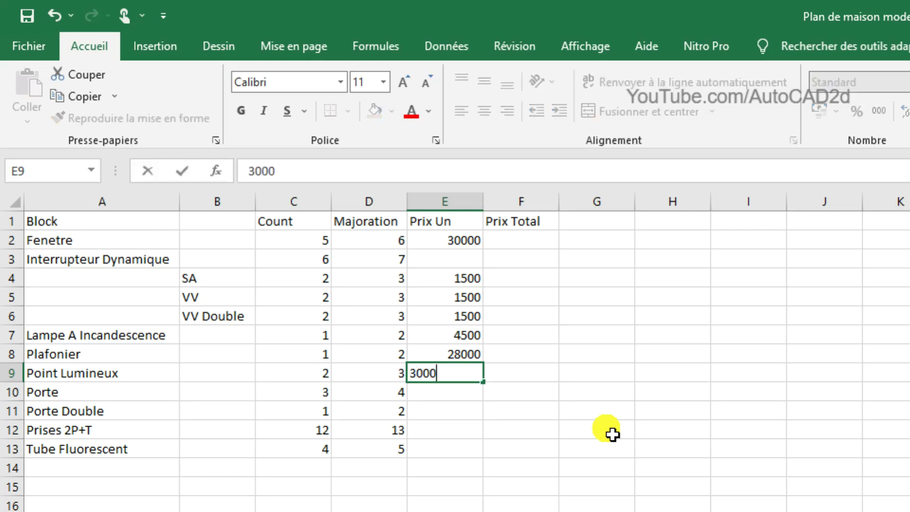
pyautogui.press('Return')
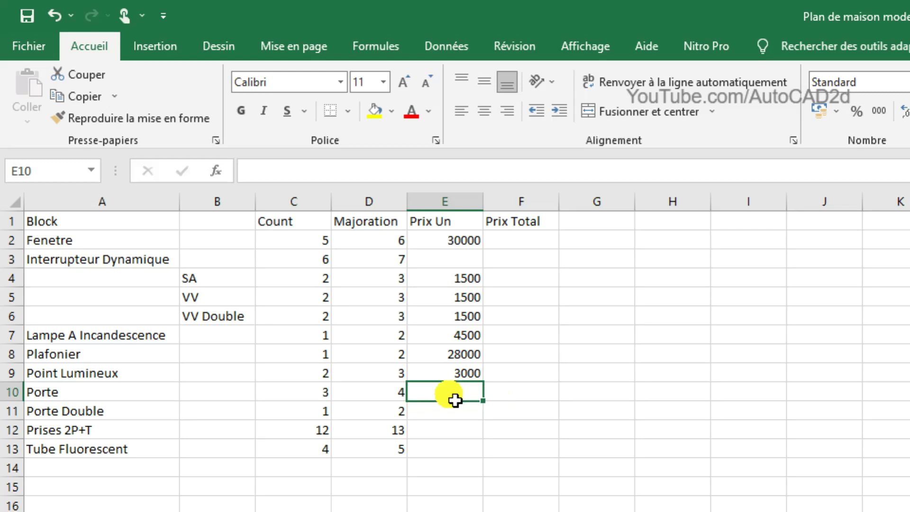
pyautogui.write('4000')
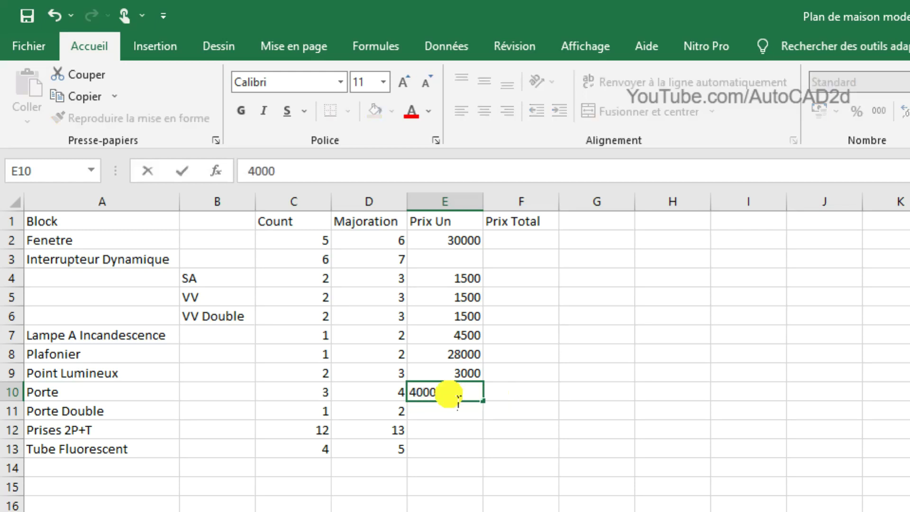
pyautogui.write('0')
pyautogui.press('Return')
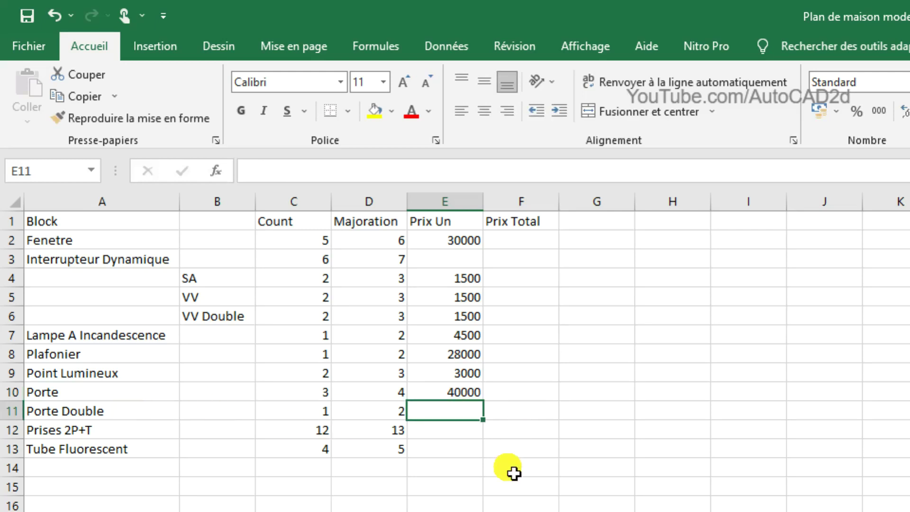
pyautogui.write('60000')
pyautogui.press('Return')
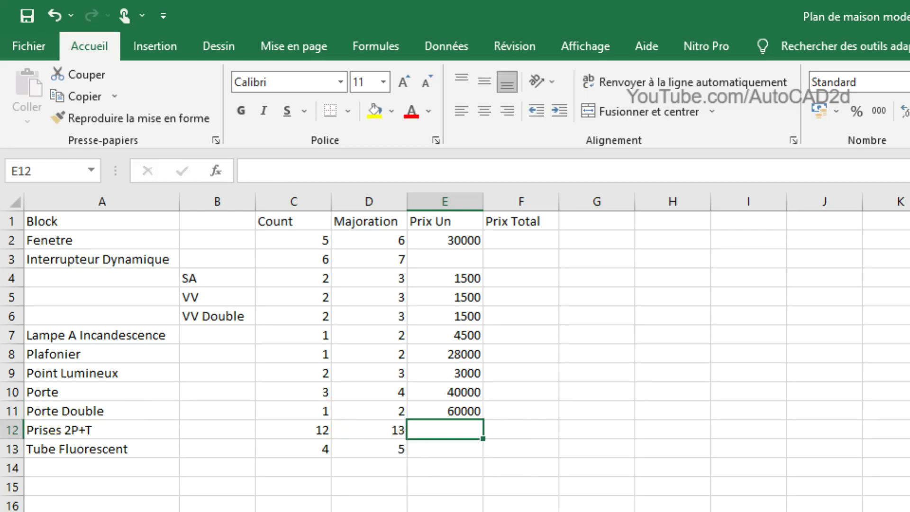
# Step: Enter unit prices 2500 for Prises 2P+T and 5000 for Tube Fluorescent
pyautogui.write('1')
pyautogui.press('BackSpace')
pyautogui.write('2500')
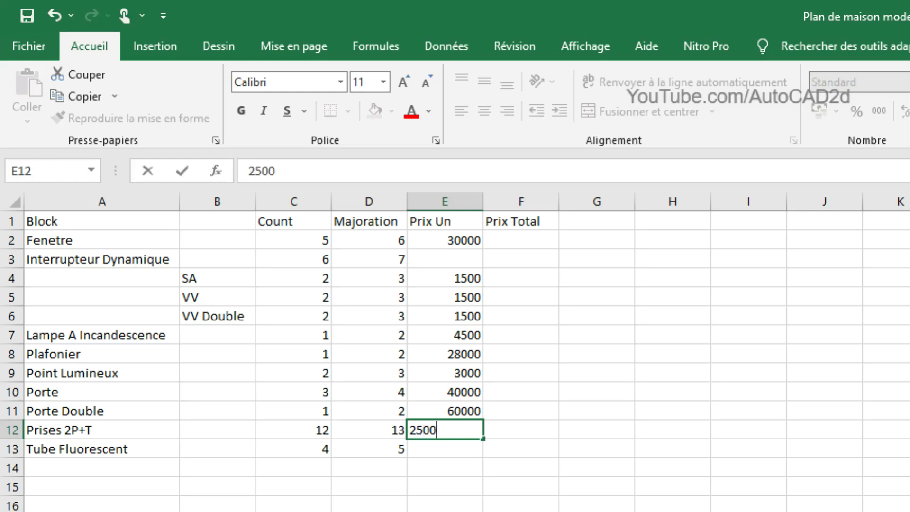
pyautogui.press('Return')
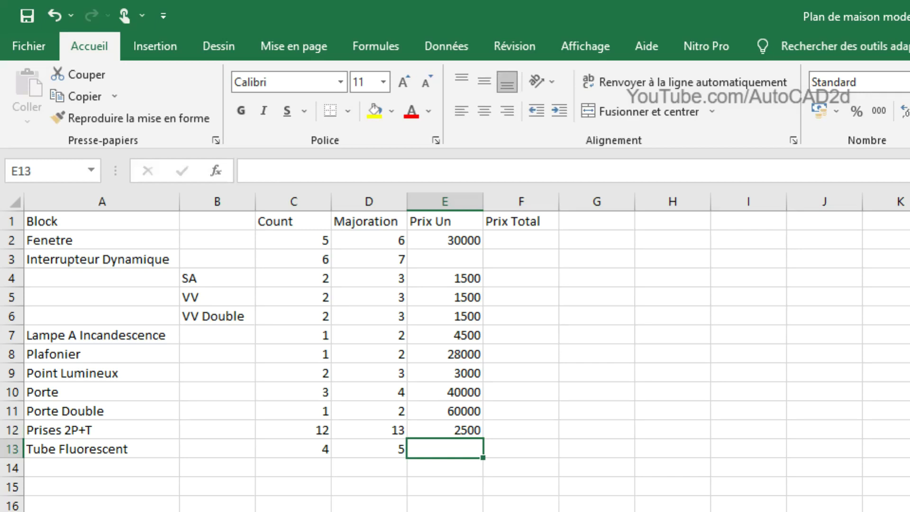
pyautogui.write('5000')
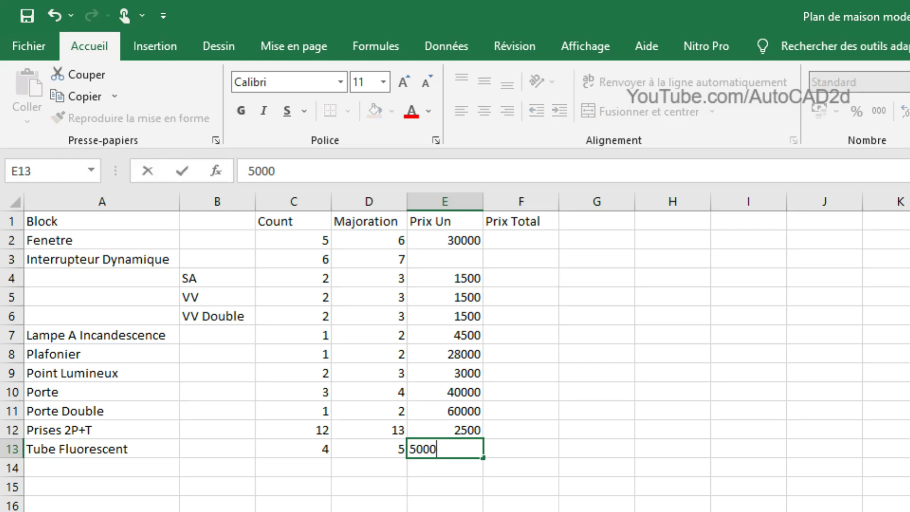
pyautogui.press('Return')
pyautogui.click(528, 247)
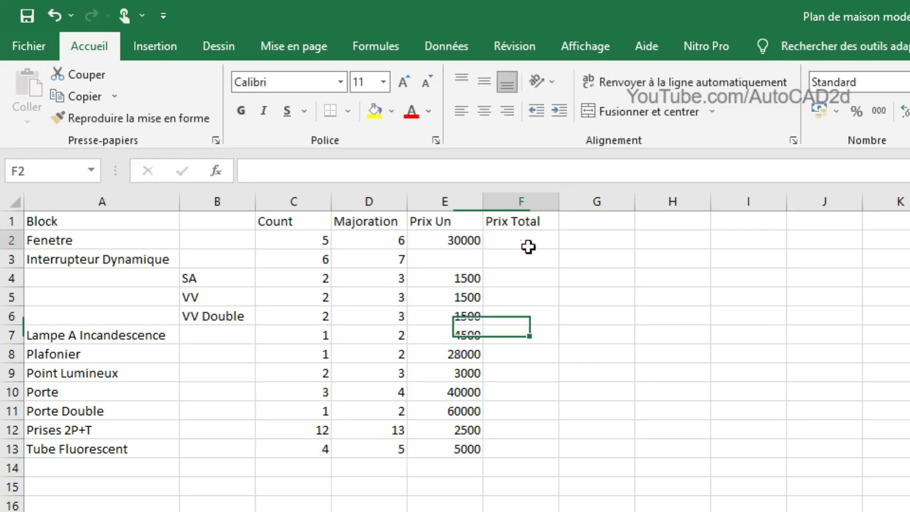
pyautogui.click(499, 238)
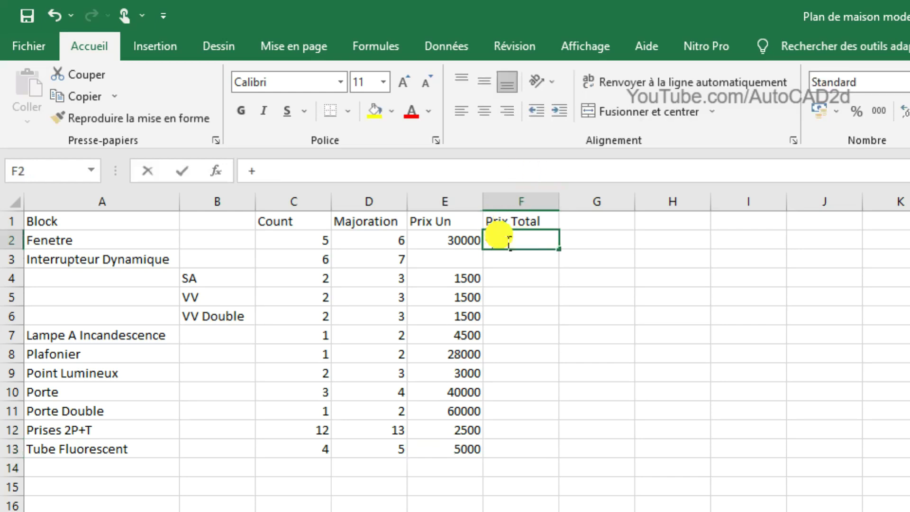
# Step: Enter =+E2*D2 in F2, fill it down to row 13, and start a Total label in A15
pyautogui.write('+')
pyautogui.click(472, 240)
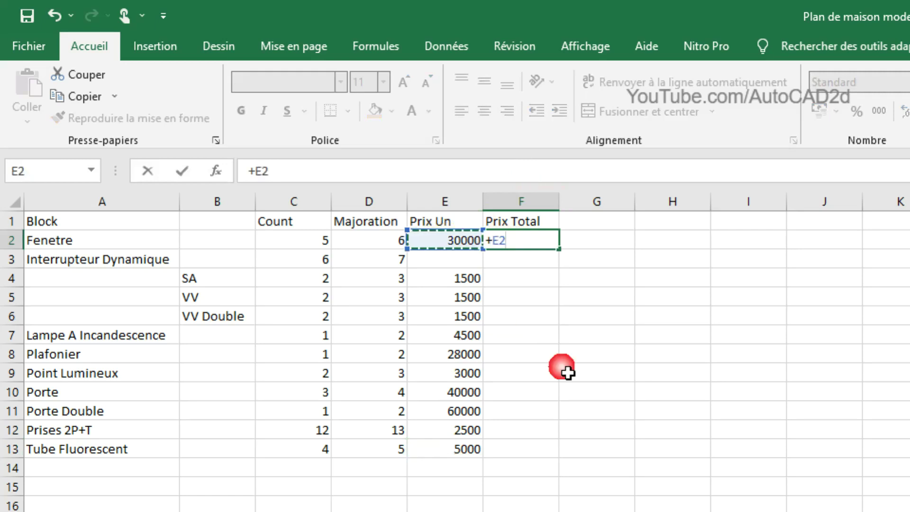
pyautogui.write('*')
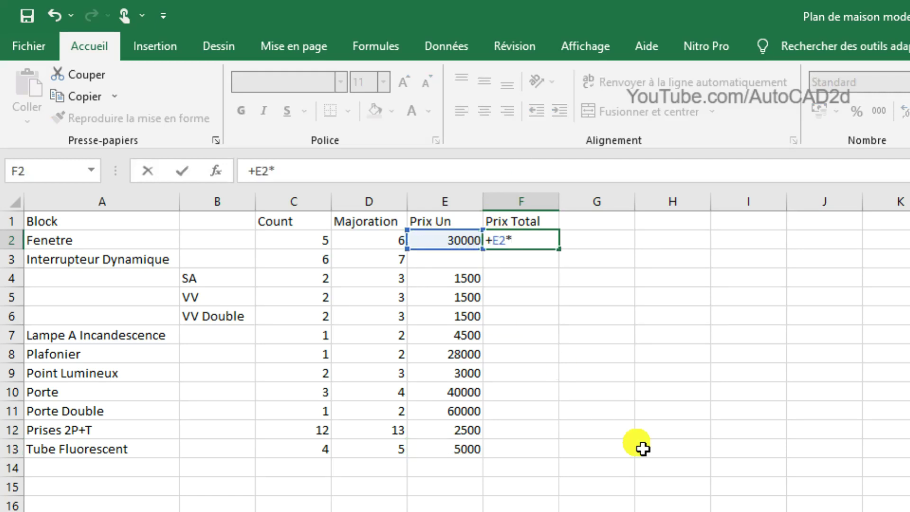
pyautogui.click(383, 246)
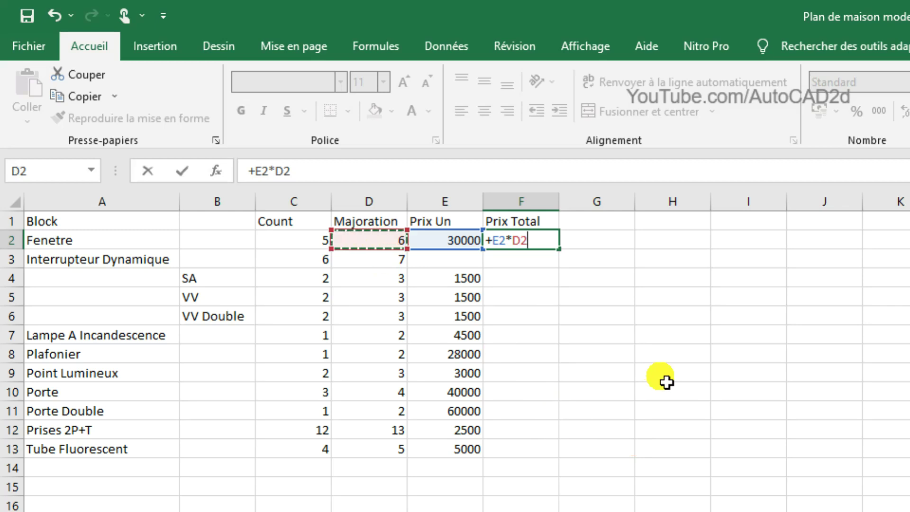
pyautogui.press('Return')
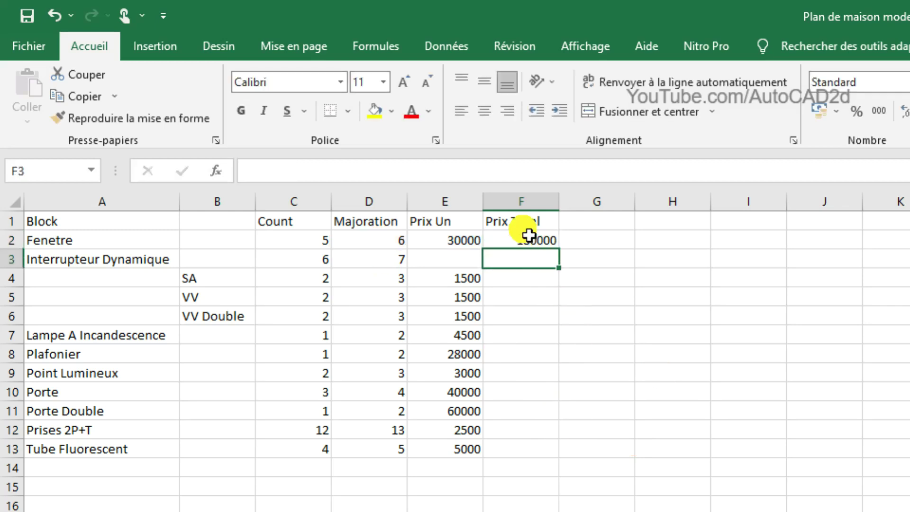
pyautogui.click(541, 241)
pyautogui.moveTo(559, 249); pyautogui.dragTo(571, 457)
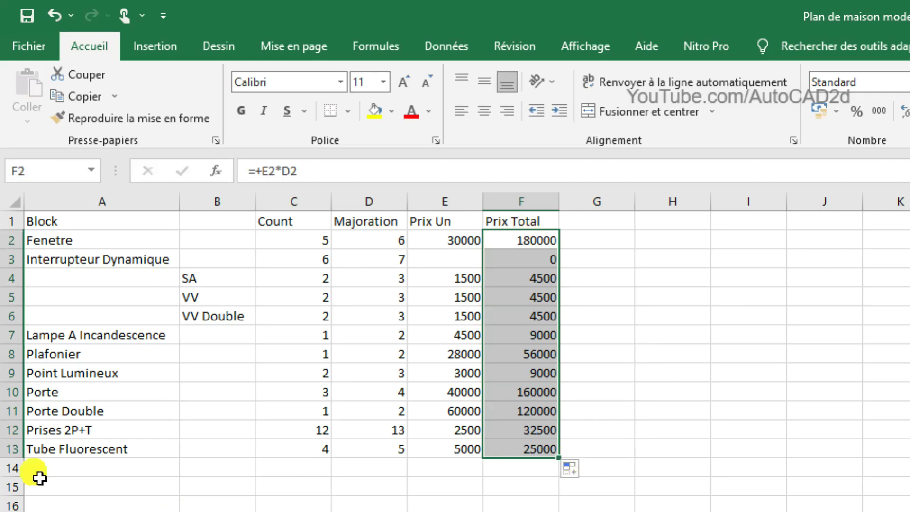
pyautogui.click(52, 488)
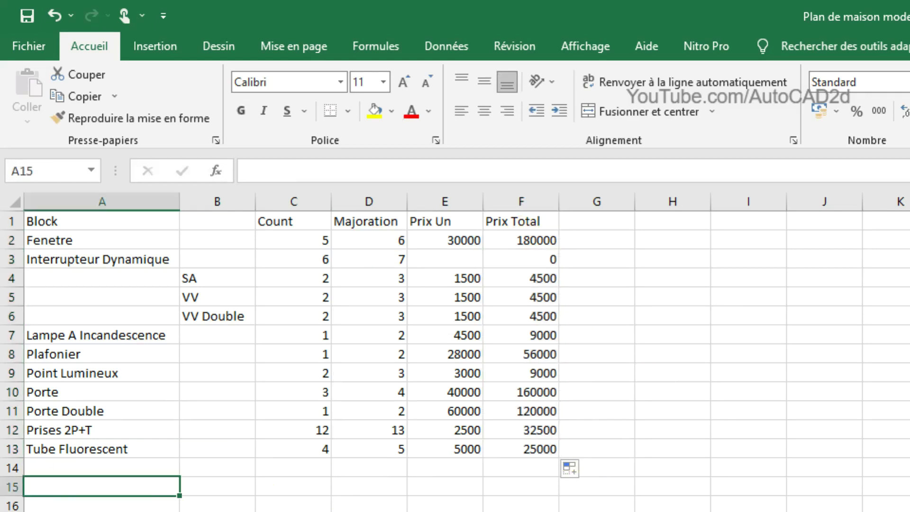
pyautogui.write('Ta')
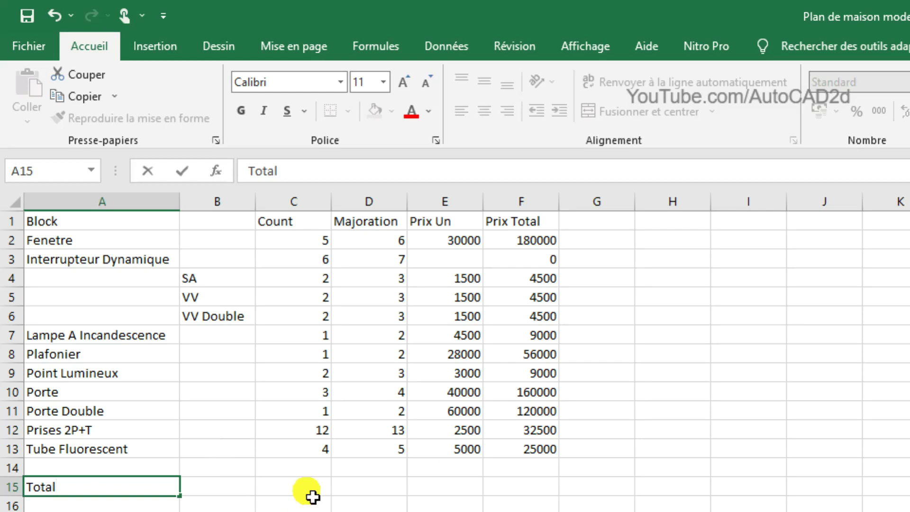
# Step: Finish the Total label and AutoSum the Count column in C15, giving 41
pyautogui.click(305, 486)
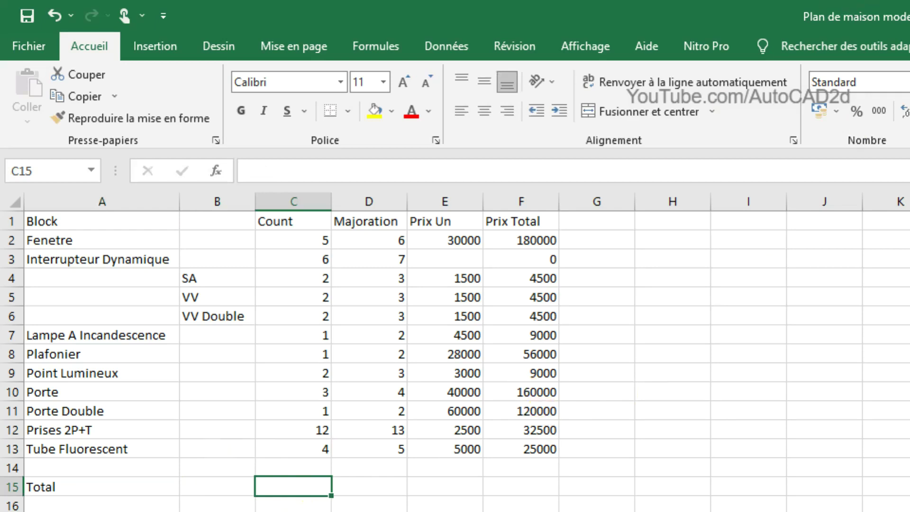
pyautogui.hotkey('alt', '=')
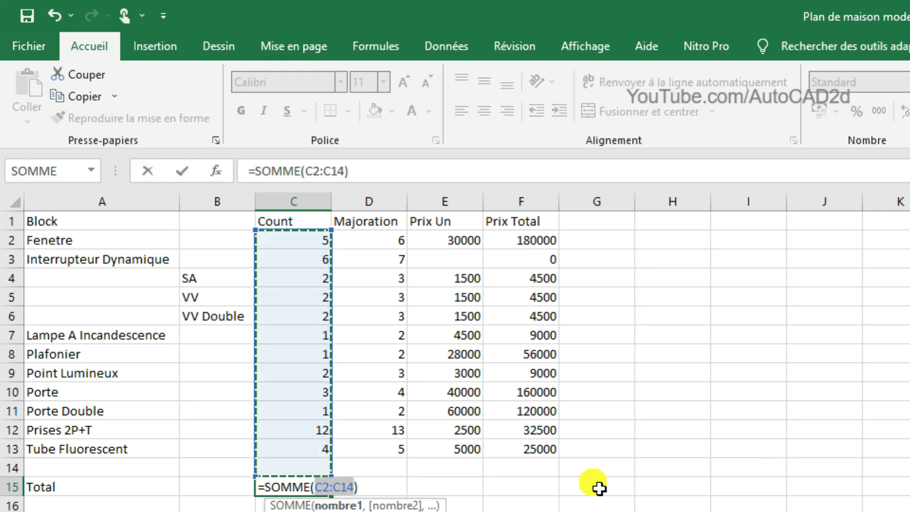
pyautogui.press('Return')
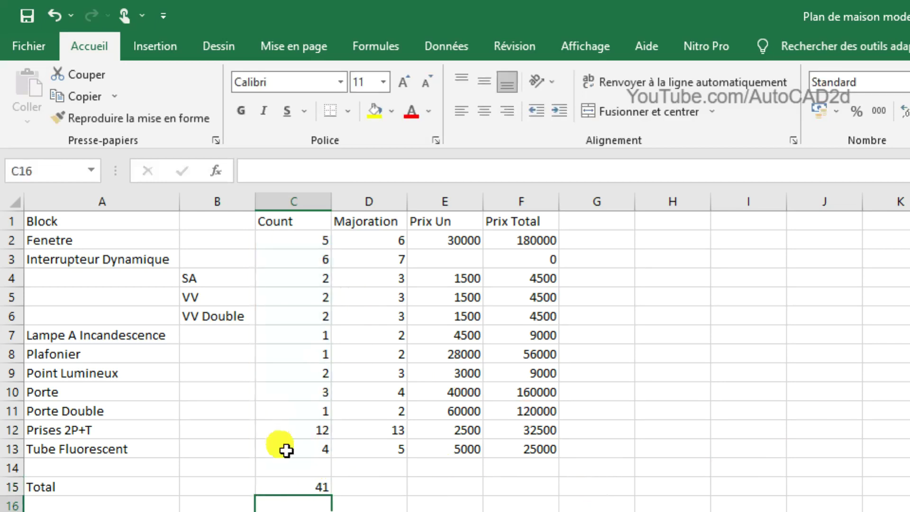
pyautogui.click(13, 468)
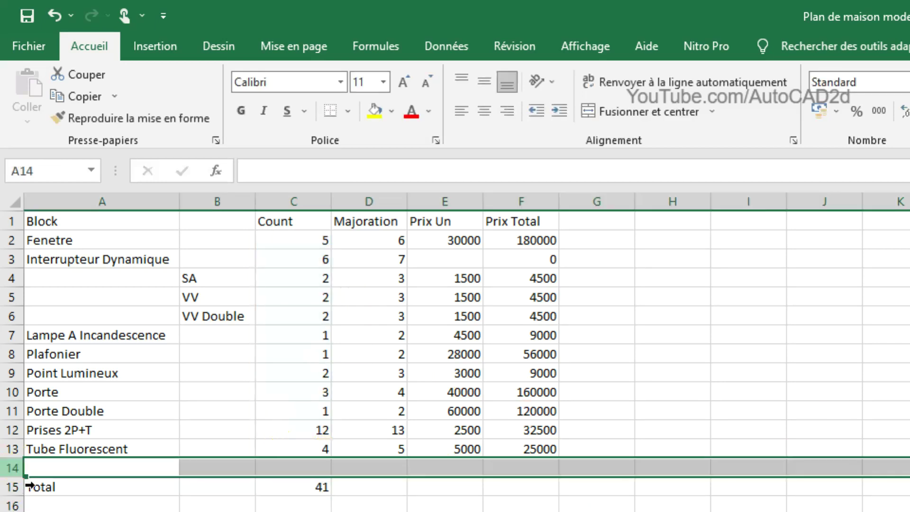
# Step: Delete empty row 14 and copy the Count sum across, giving 53, 177500 and 605000
pyautogui.rightClick(14, 470)
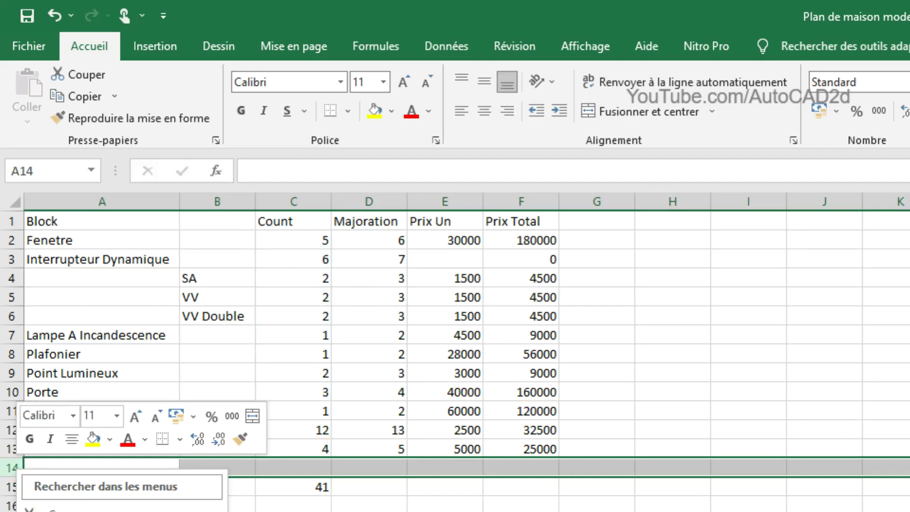
pyautogui.press('s')
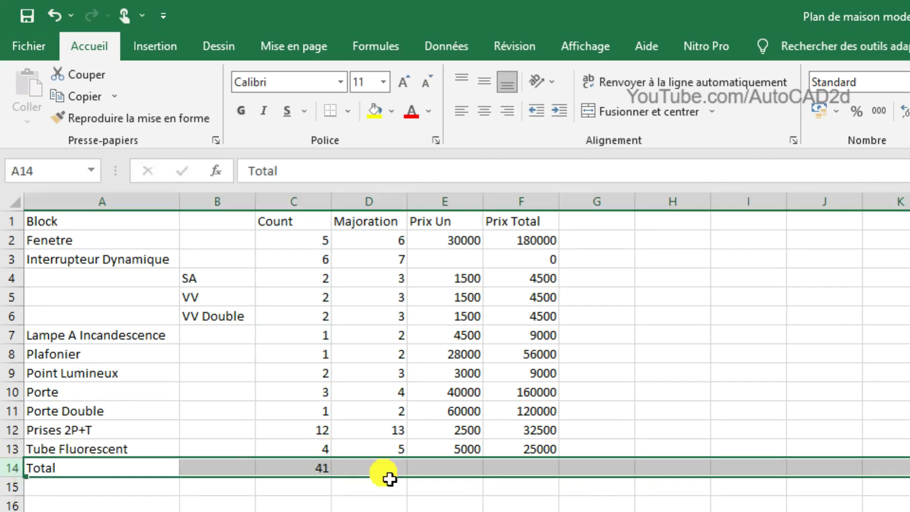
pyautogui.click(386, 476)
pyautogui.click(311, 474)
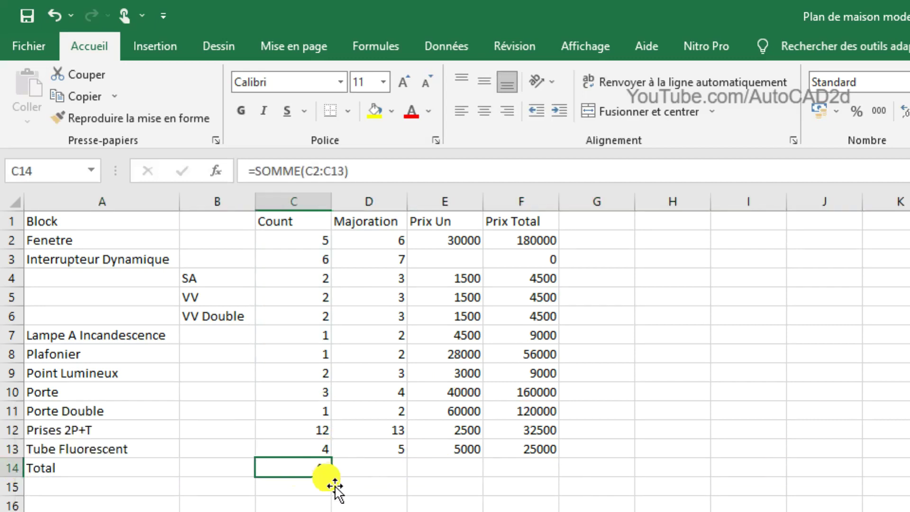
pyautogui.moveTo(333, 479); pyautogui.dragTo(558, 484)
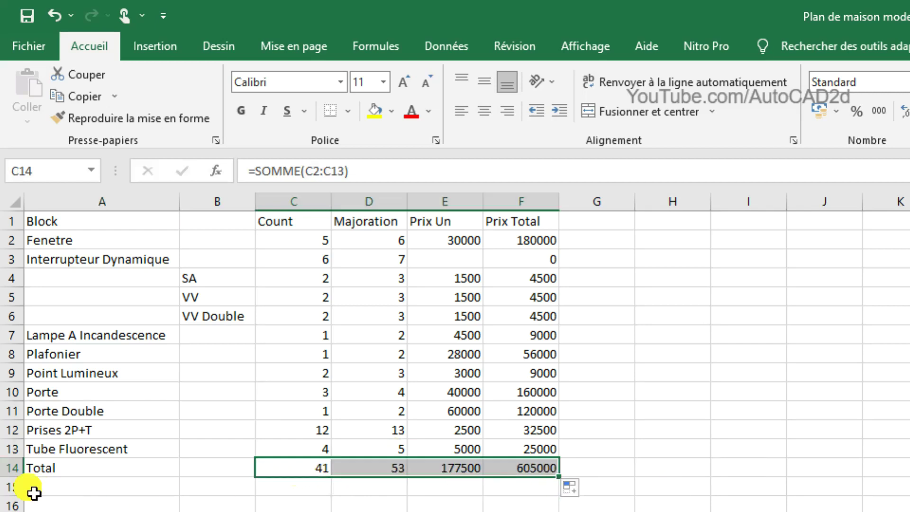
pyautogui.click(12, 468)
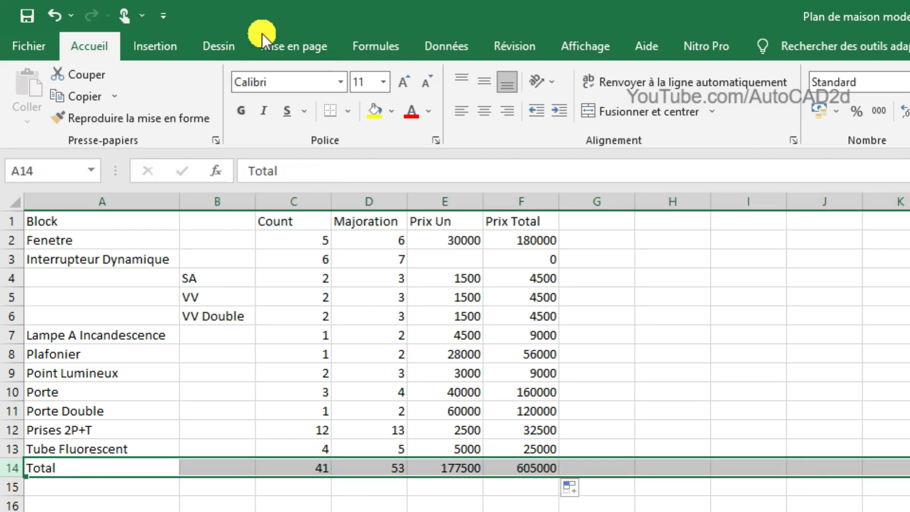
# Step: Make the Total row and the header row 1 bold
pyautogui.click(241, 111)
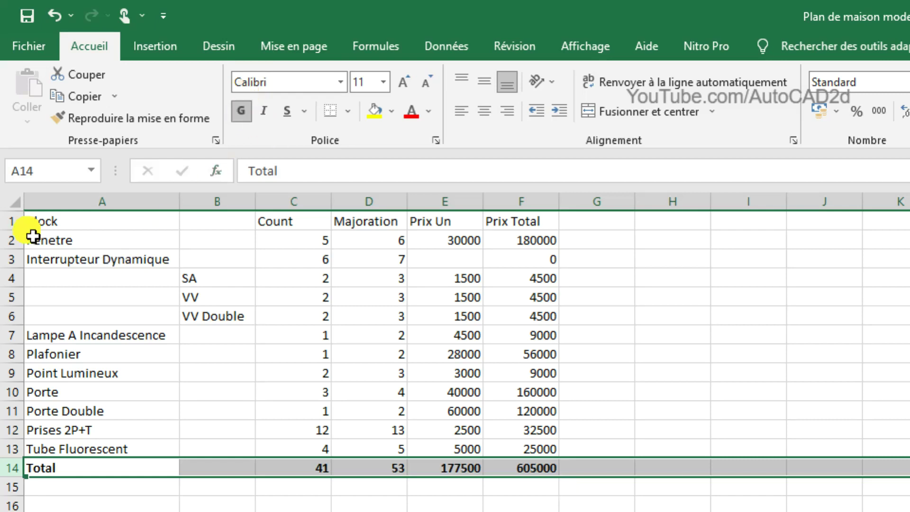
pyautogui.click(11, 222)
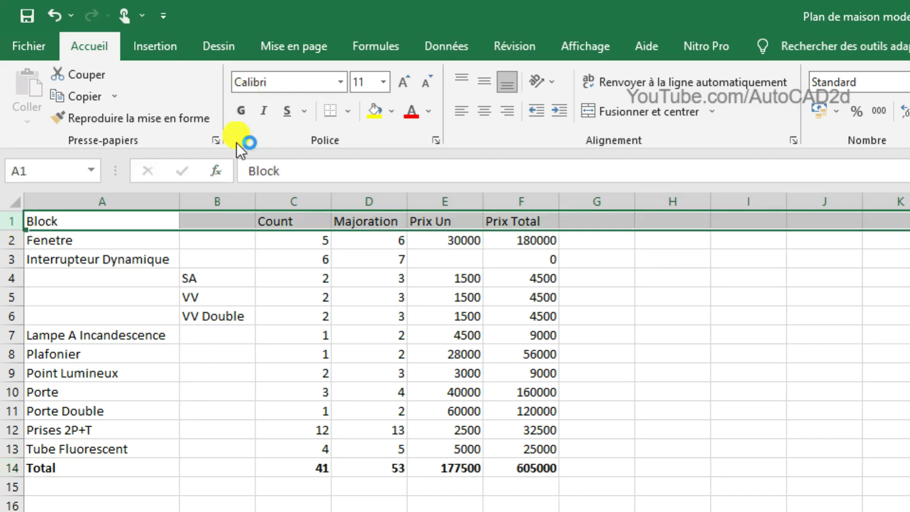
pyautogui.click(243, 117)
# Step: Rename the A1 header from Block to Designation
pyautogui.click(80, 232)
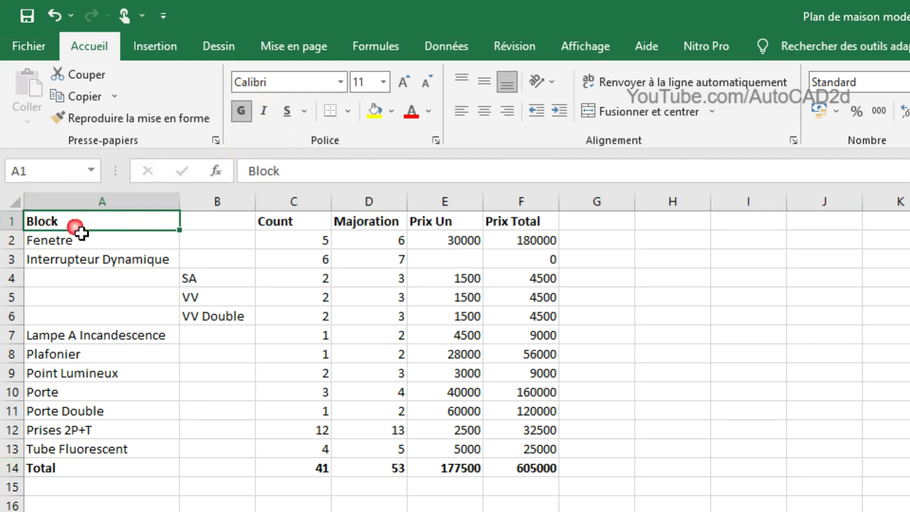
pyautogui.doubleClick(80, 231)
pyautogui.moveTo(71, 222); pyautogui.dragTo(19, 223)
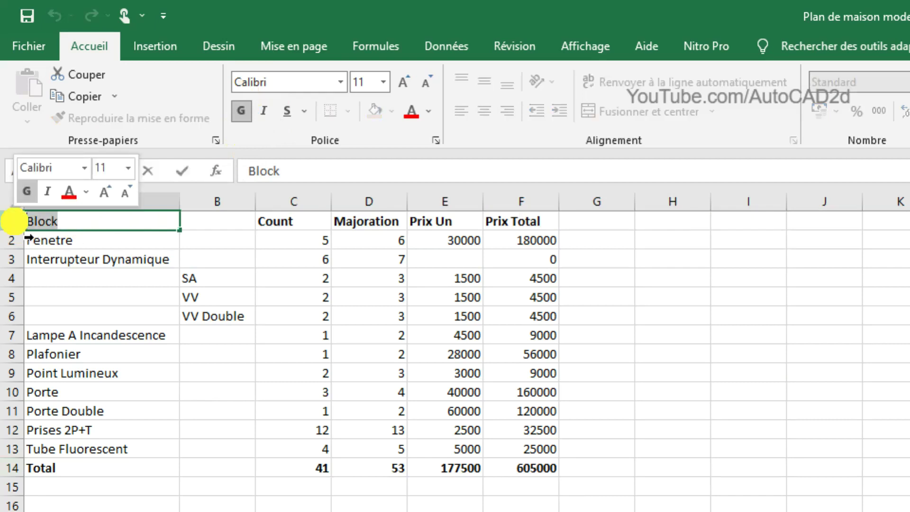
pyautogui.write('Designation')
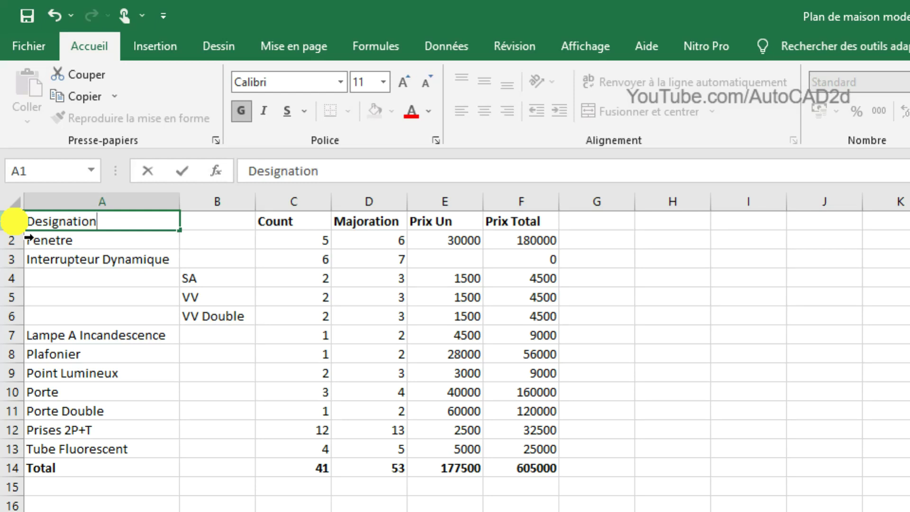
pyautogui.click(247, 227)
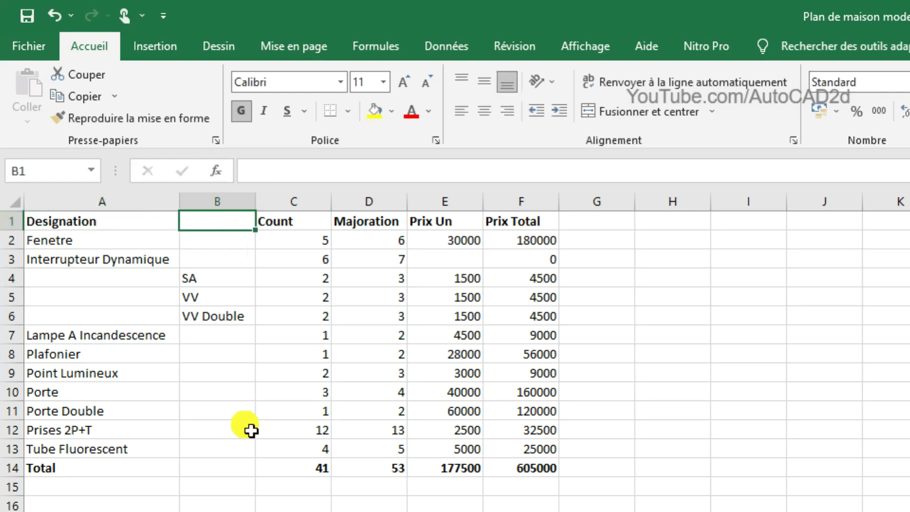
# Step: Enter Characteristics as the B1 header and widen column B to fit it
pyautogui.write('C')
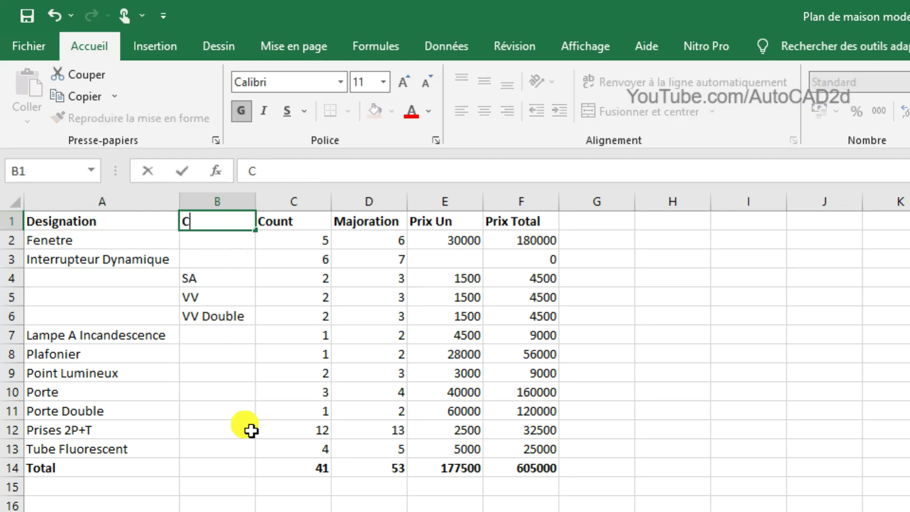
pyautogui.write('uarac')
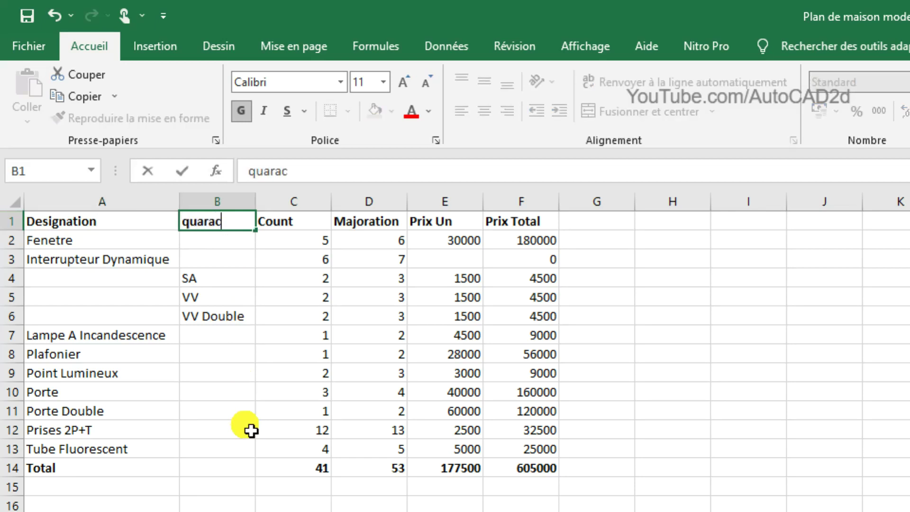
pyautogui.press('BackSpace')
pyautogui.press('BackSpace')
pyautogui.press('BackSpace')
pyautogui.write('Cha')
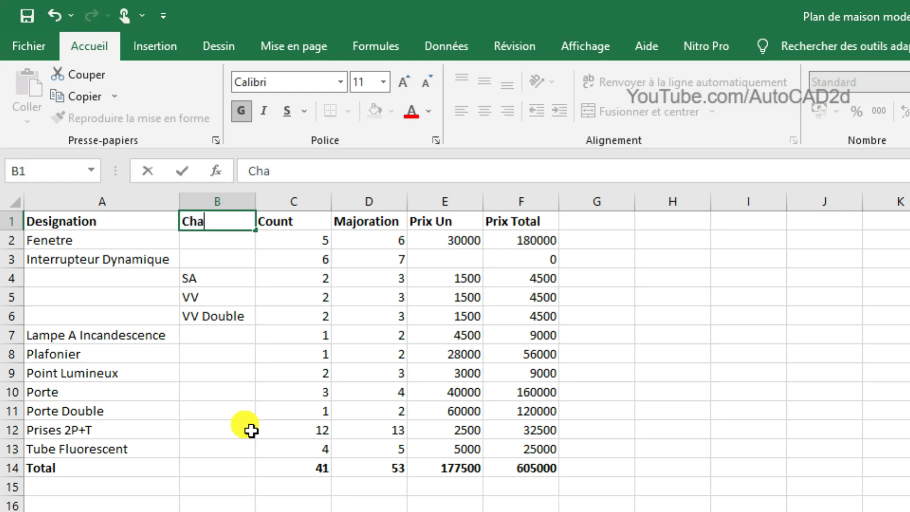
pyautogui.write('racteris')
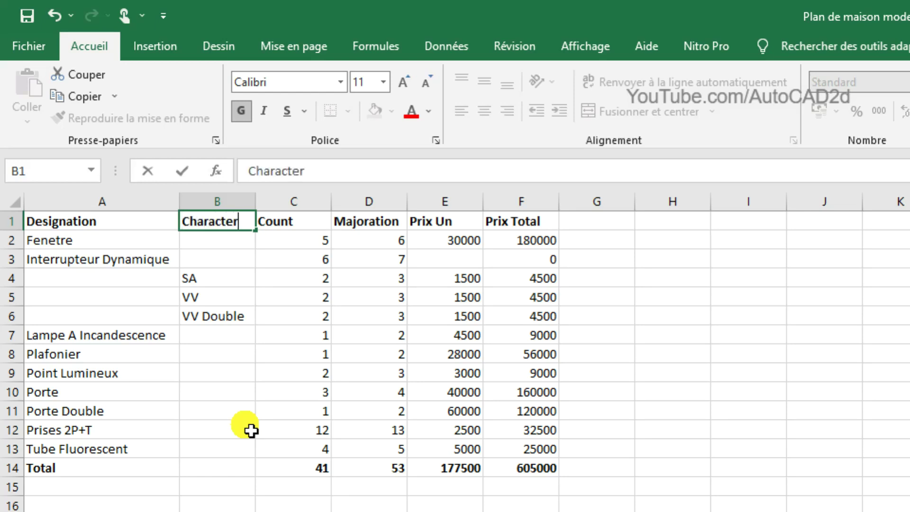
pyautogui.write('tics')
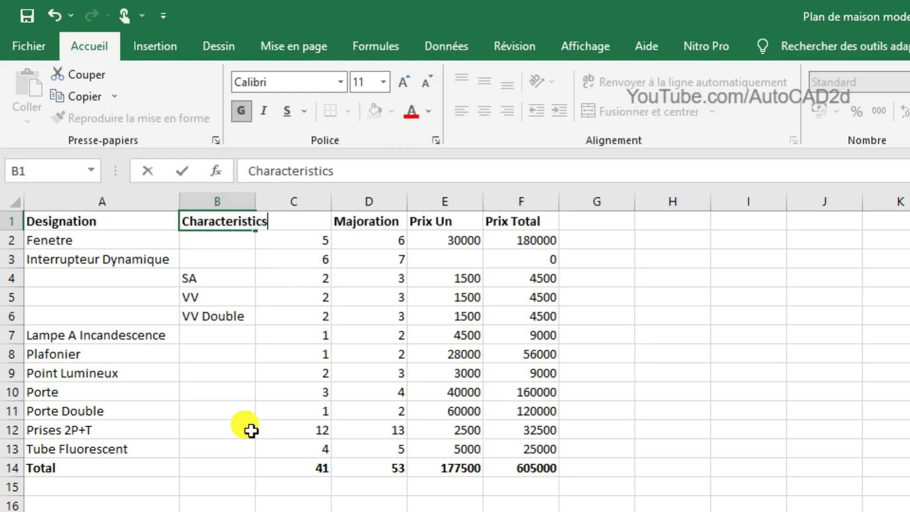
pyautogui.click(678, 317)
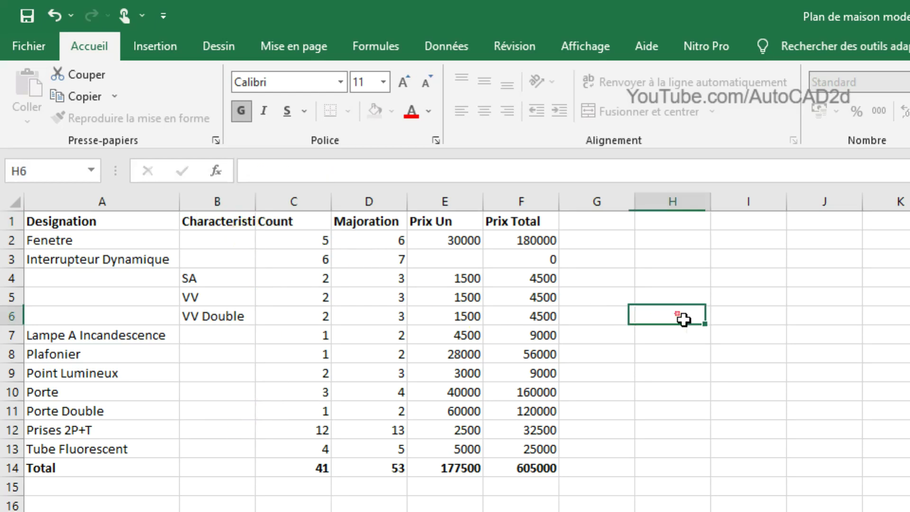
pyautogui.moveTo(256, 208)
pyautogui.mouseDown()
pyautogui.moveTo(283, 211)
pyautogui.moveTo(281, 204)
pyautogui.mouseUp()
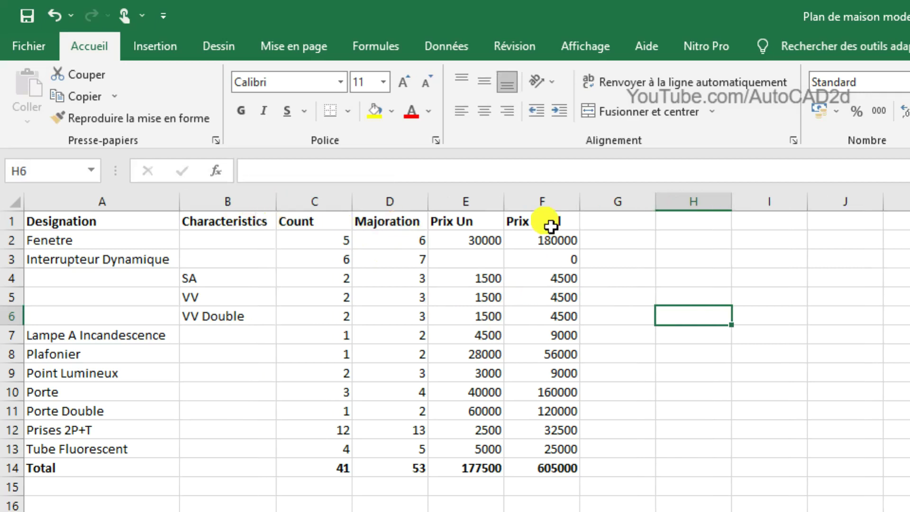
# Step: Enlarge the header row text to size 12 and colour it red
pyautogui.click(19, 222)
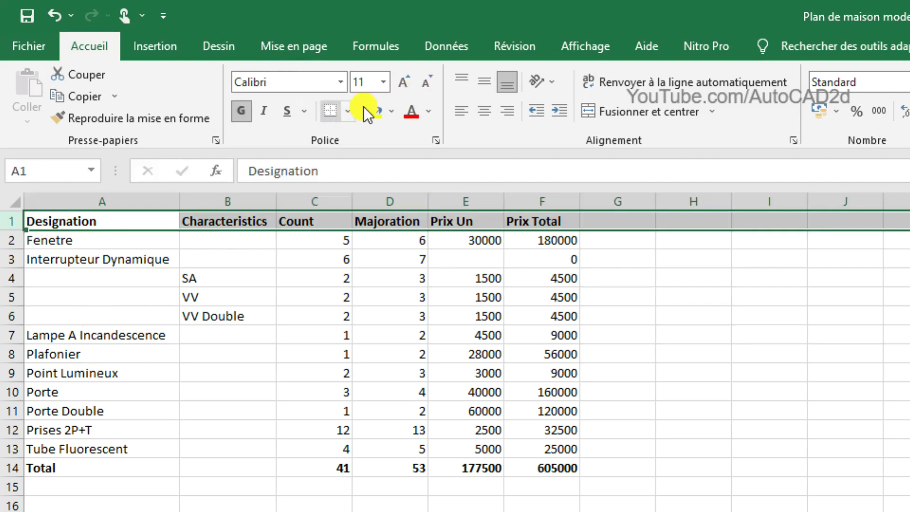
pyautogui.click(402, 82)
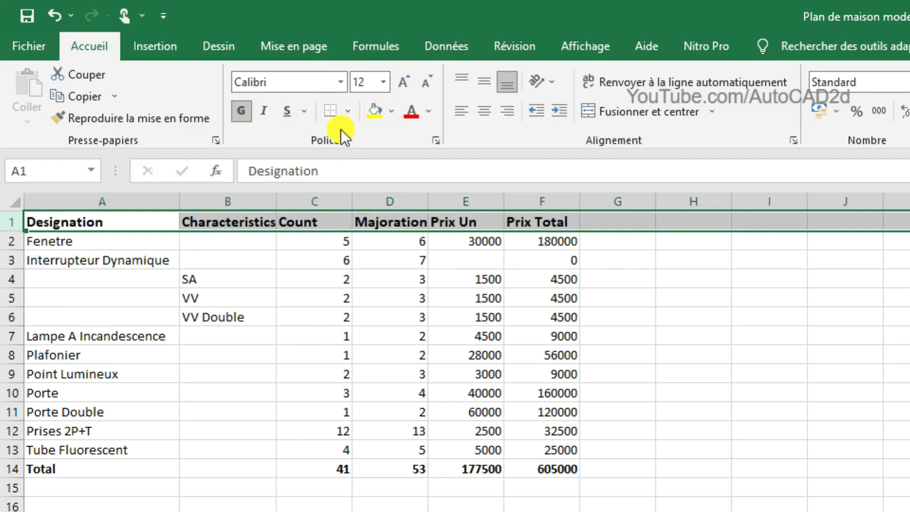
pyautogui.click(429, 115)
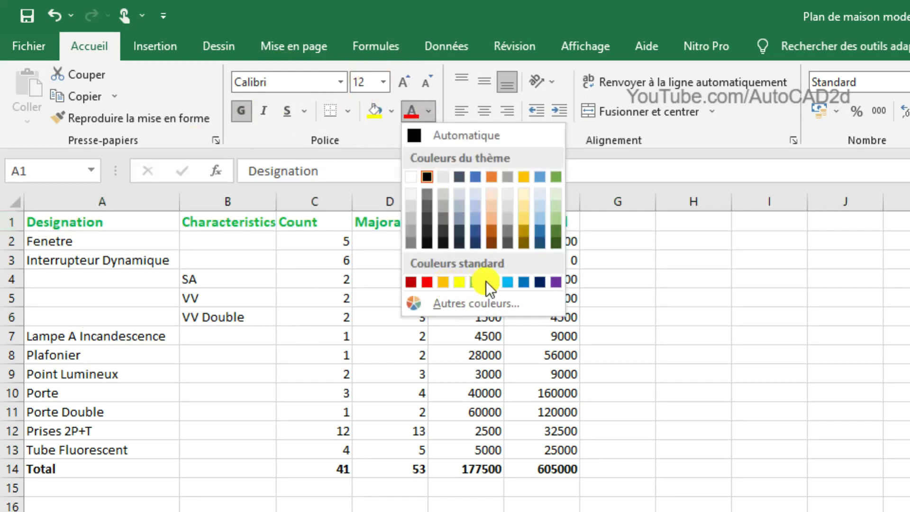
pyautogui.click(425, 280)
# Step: Colour the Total row text red and enlarge its font
pyautogui.click(11, 469)
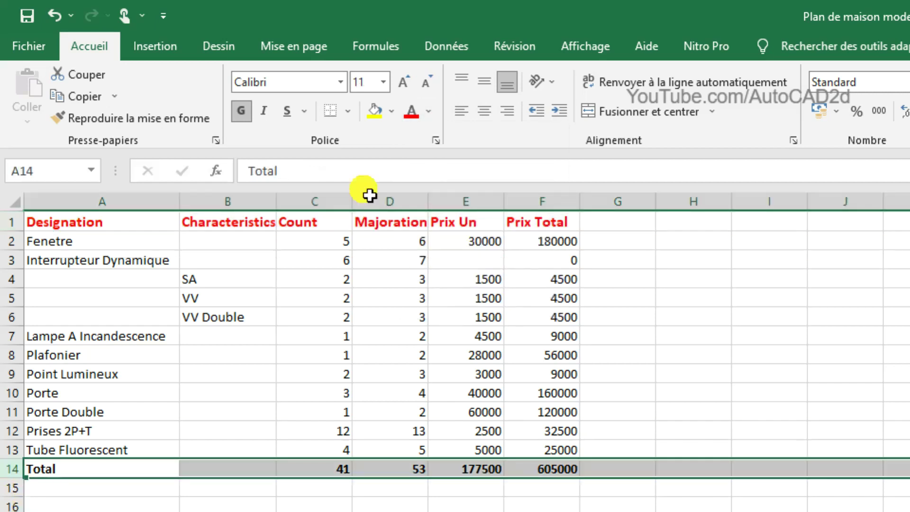
pyautogui.click(412, 112)
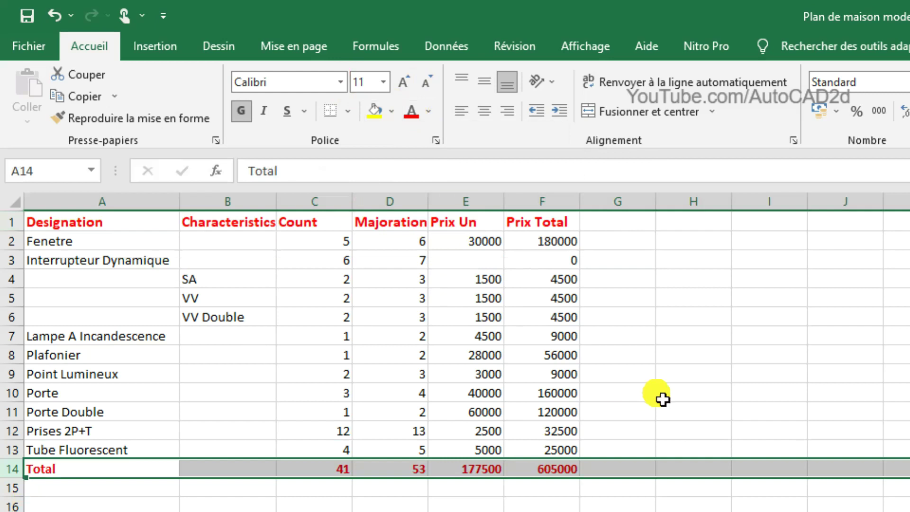
pyautogui.click(404, 86)
pyautogui.click(744, 318)
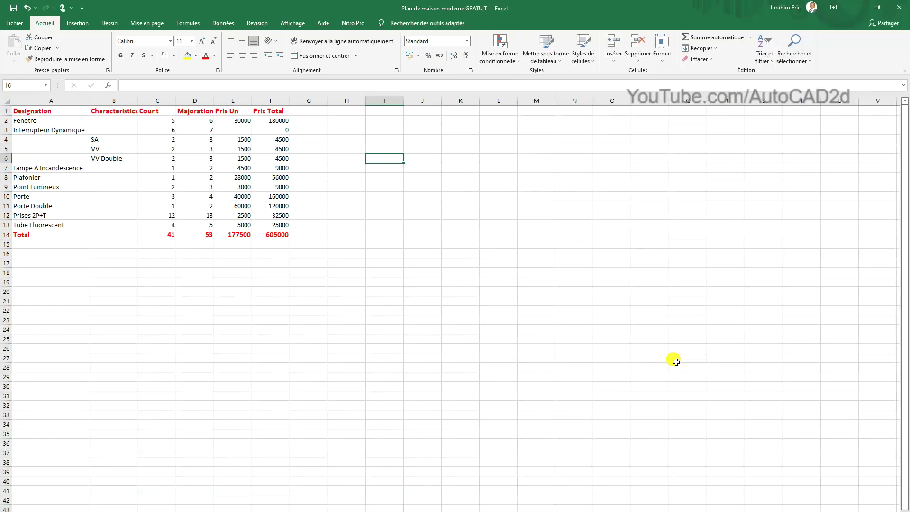
# Step: Minimize the Excel cost spreadsheet so the AutoCAD house floor plan with its LEGENDE table shows
pyautogui.click(856, 8)
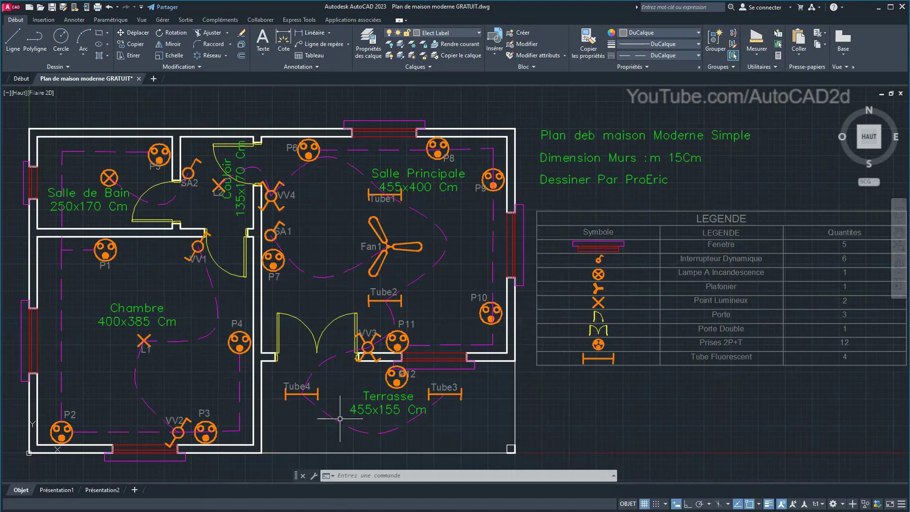
pyautogui.click(386, 508)
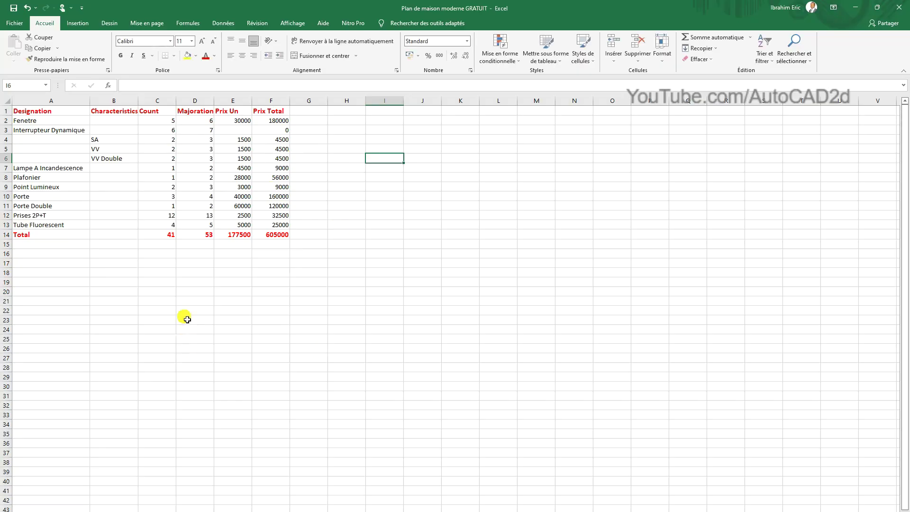
pyautogui.click(855, 7)
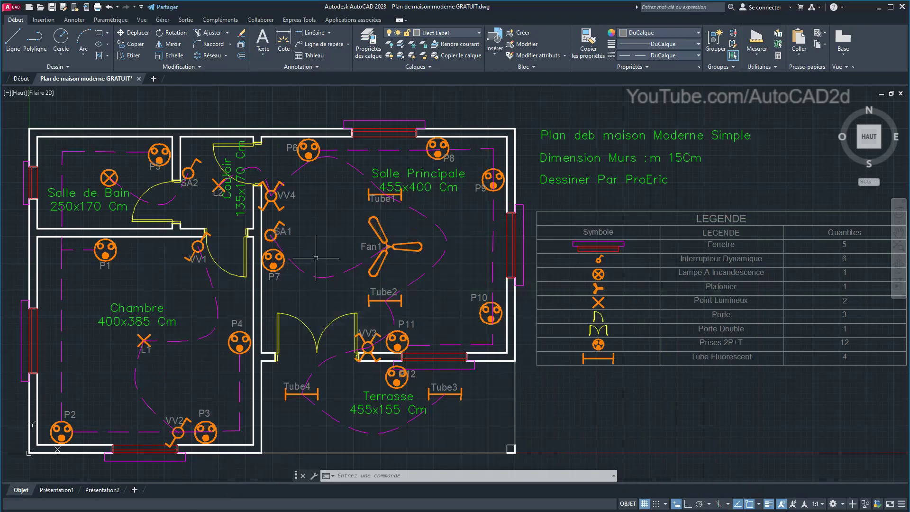
# Step: Load tlen.lsp from the Mes Lips Personalises folder via APPLOAD, allowing it to load once
pyautogui.write('A')
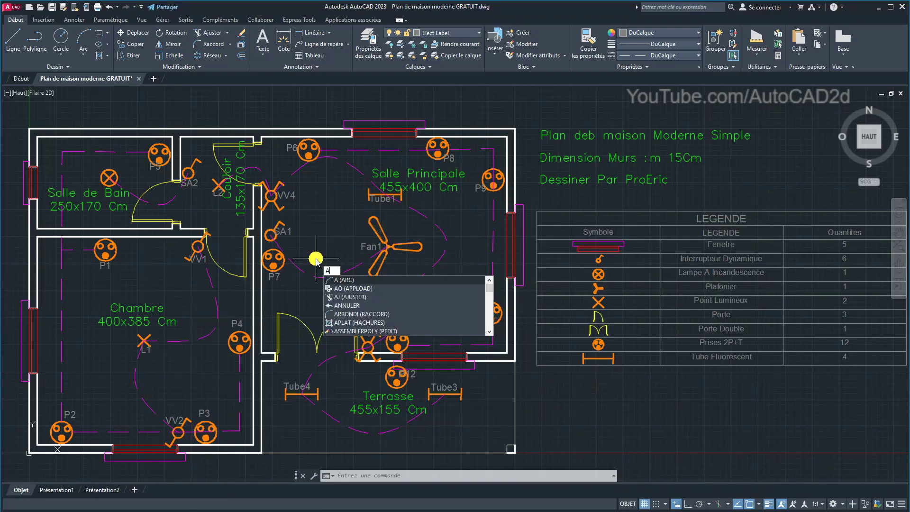
pyautogui.write('PPLOd')
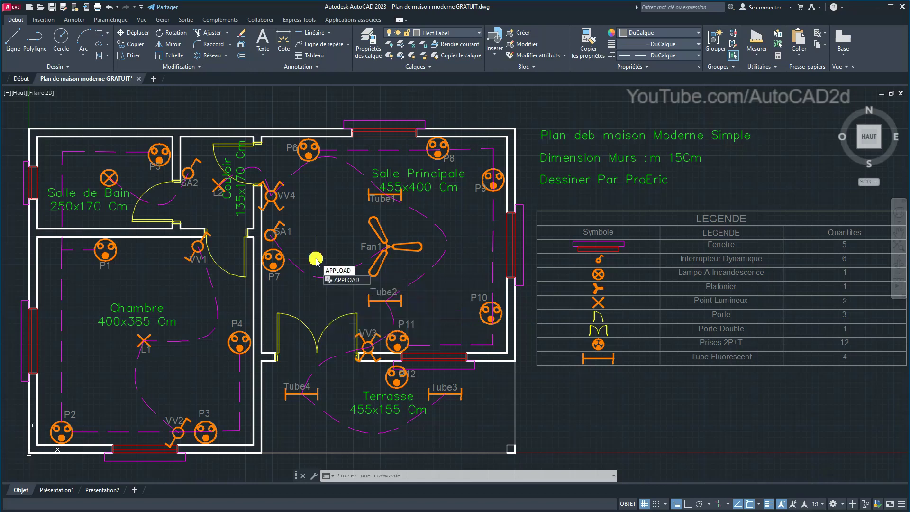
pyautogui.press('Return')
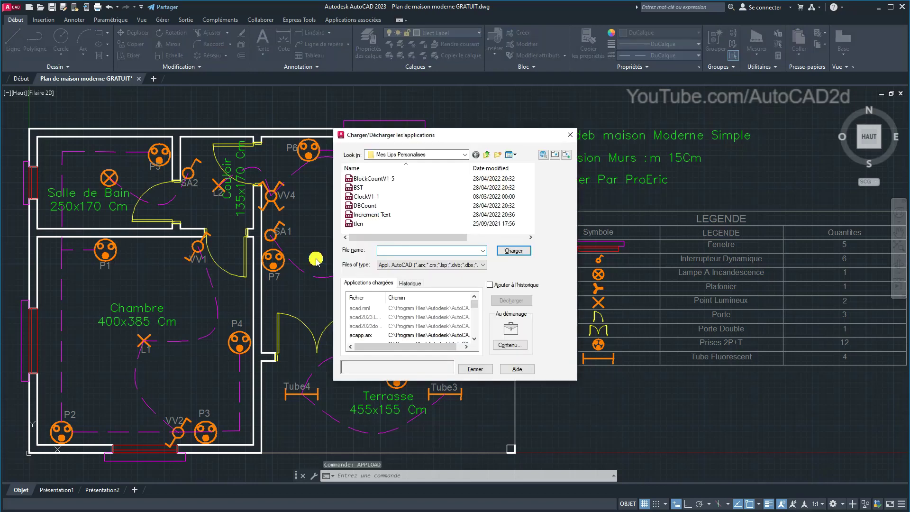
pyautogui.click(379, 223)
pyautogui.click(514, 251)
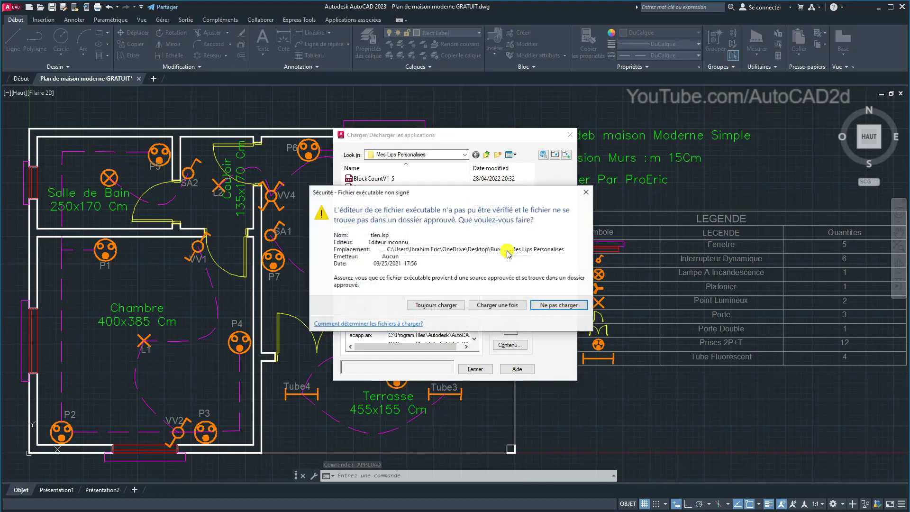
pyautogui.click(437, 307)
pyautogui.click(475, 369)
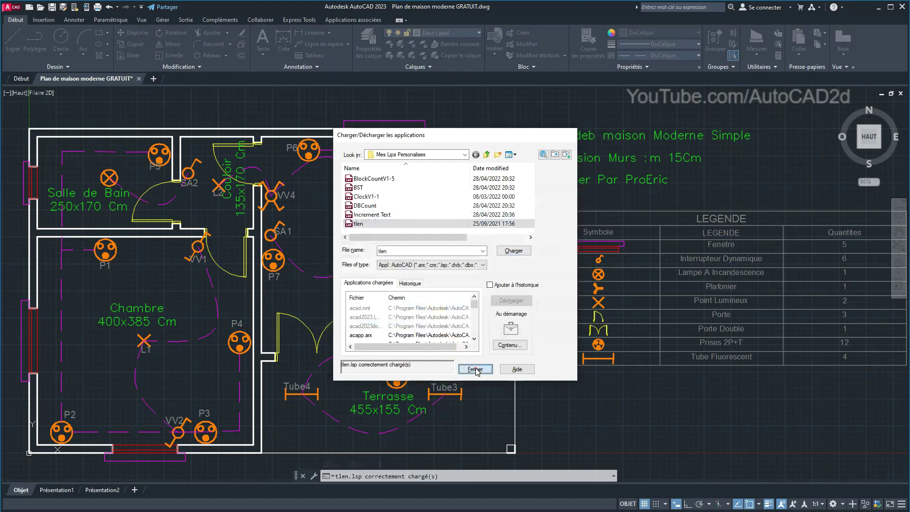
pyautogui.write('TLEN')
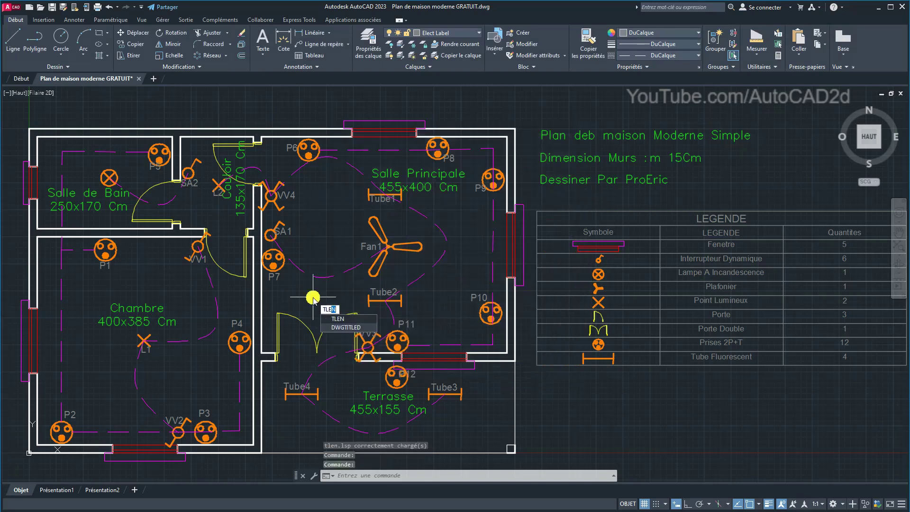
# Step: Measure the total length of six socket wires with TLEN, including the Salle de Bain run
pyautogui.press('Return')
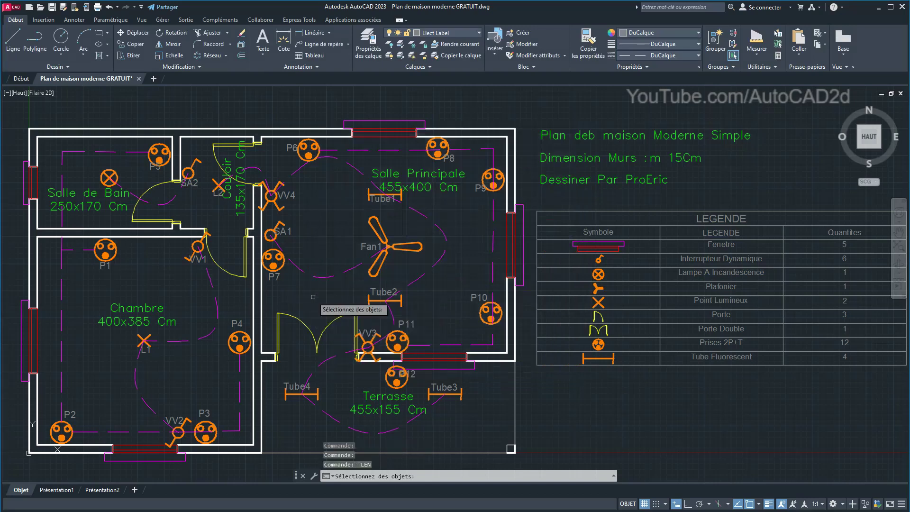
pyautogui.scroll(2, 217, 333)
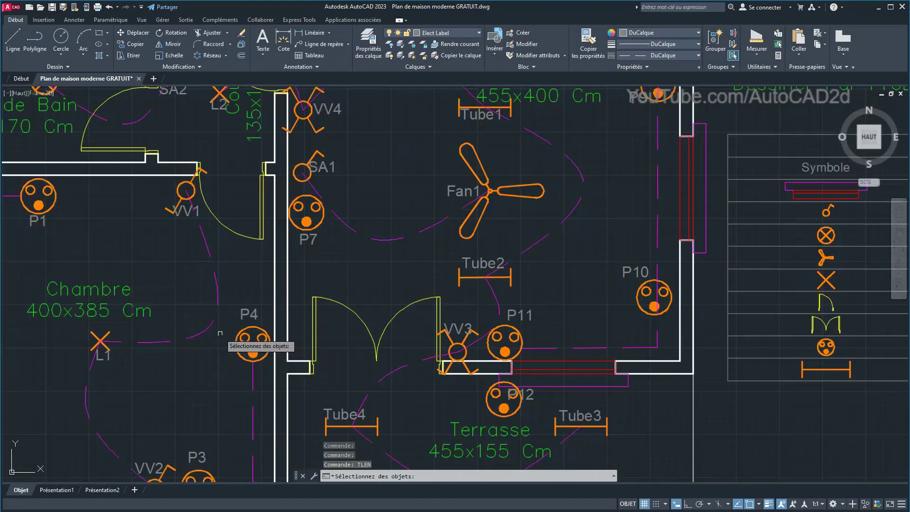
pyautogui.scroll(-2, 217, 333)
pyautogui.scroll(-1, 266, 330)
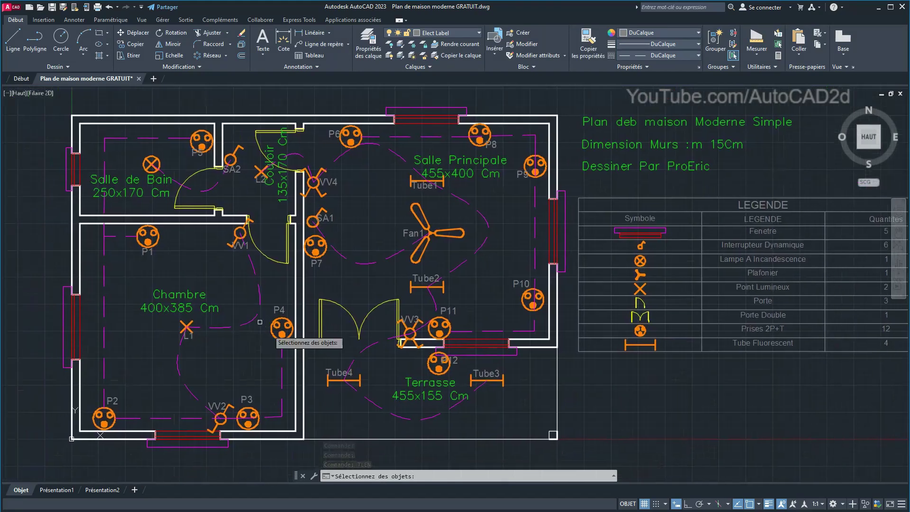
pyautogui.click(281, 381)
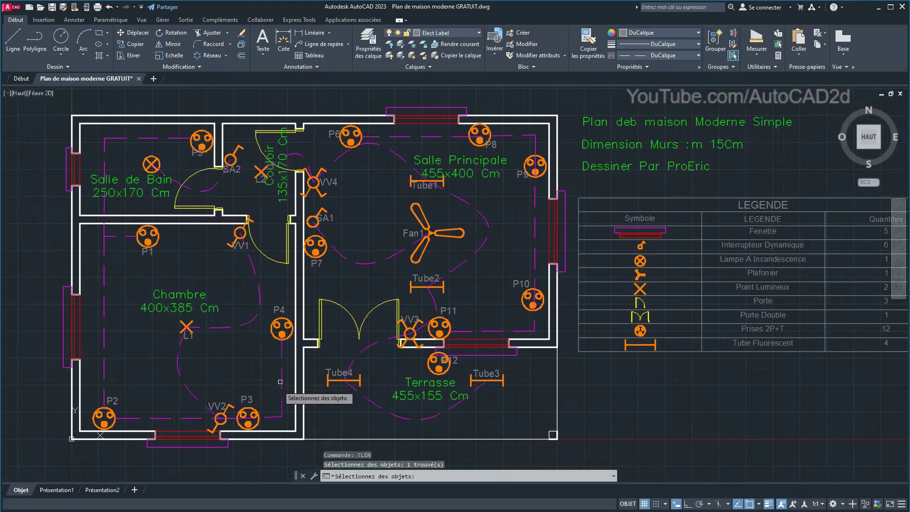
pyautogui.click(185, 418)
pyautogui.click(183, 419)
pyautogui.click(105, 342)
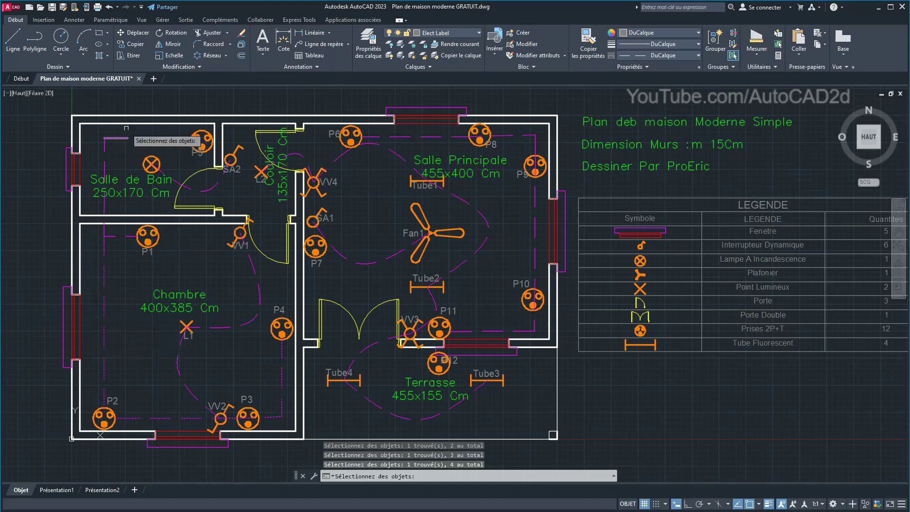
pyautogui.click(103, 151)
pyautogui.click(128, 140)
pyautogui.rightClick(205, 258)
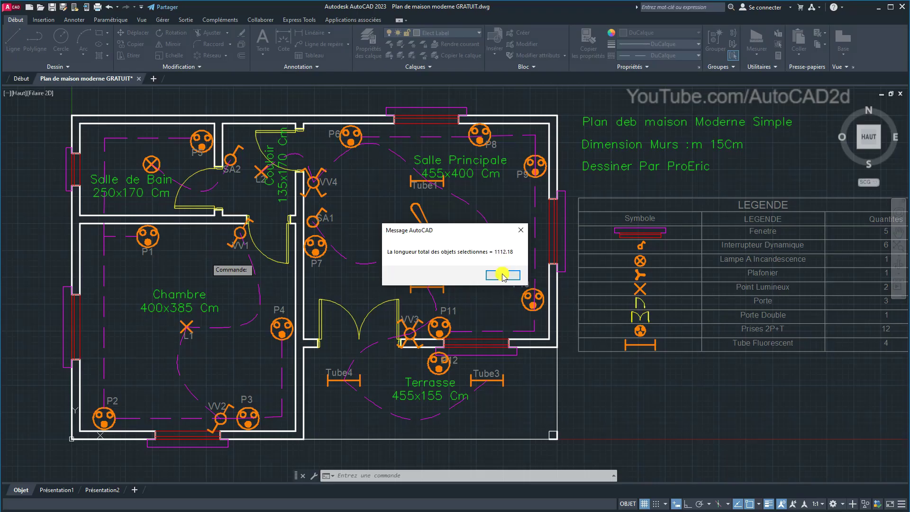
pyautogui.click(502, 271)
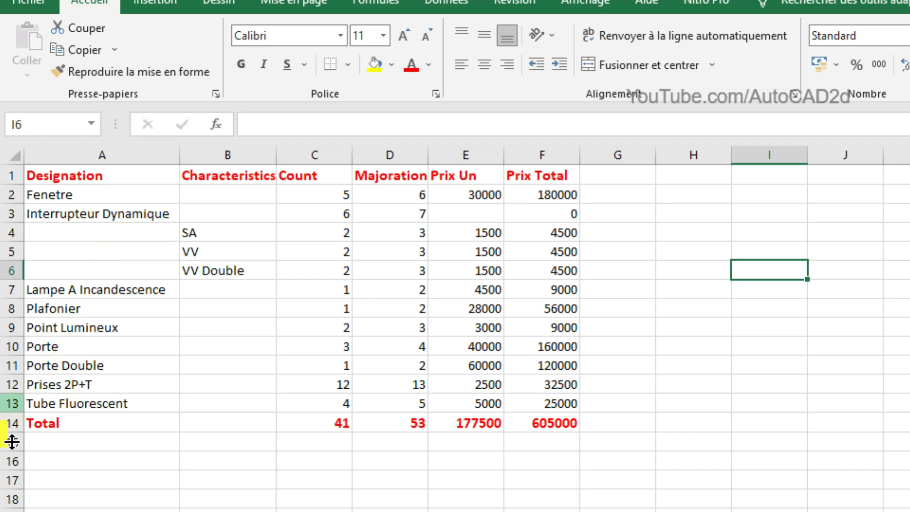
# Step: Insert a blank row above Total and label A14 'Cablage des Prises de Chambres'
pyautogui.click(11, 423)
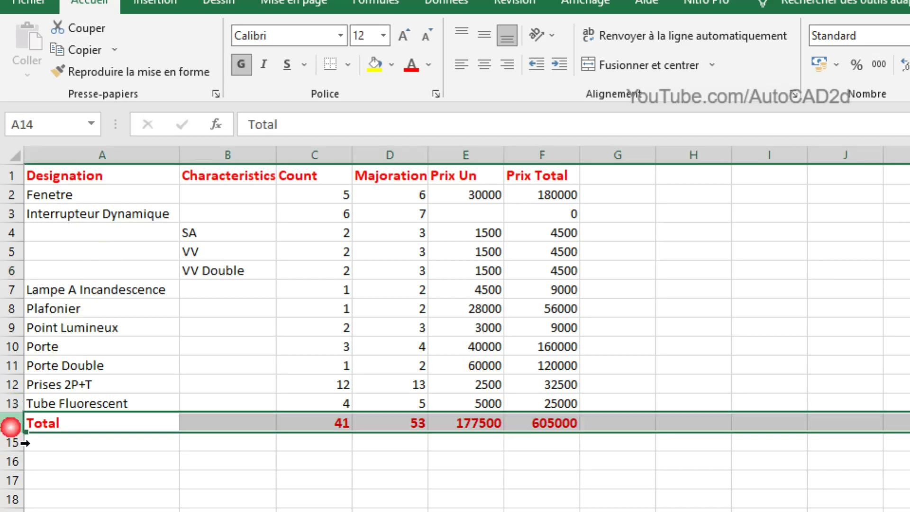
pyautogui.rightClick(10, 424)
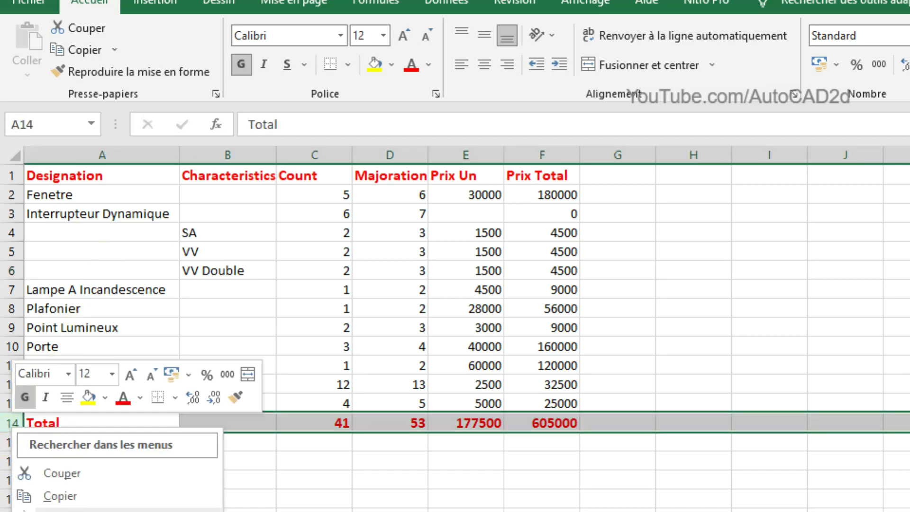
pyautogui.click(71, 510)
pyautogui.click(89, 424)
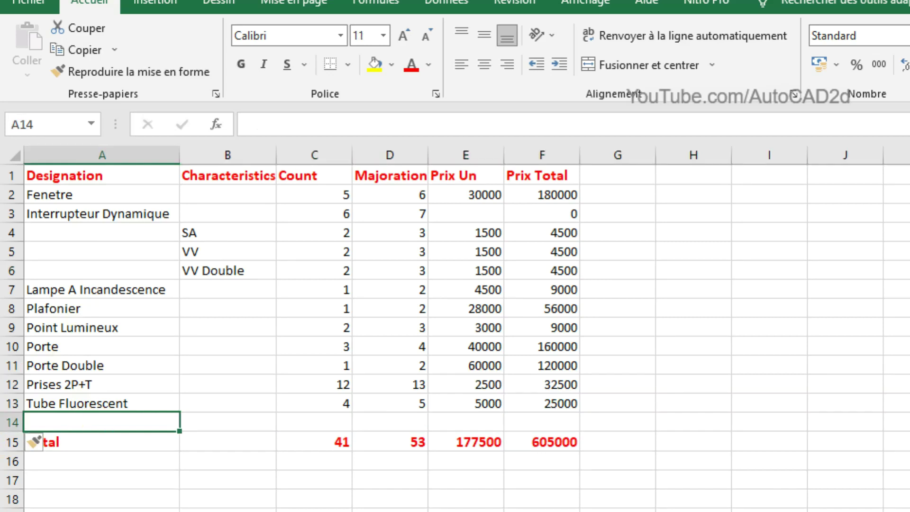
pyautogui.write('Ca')
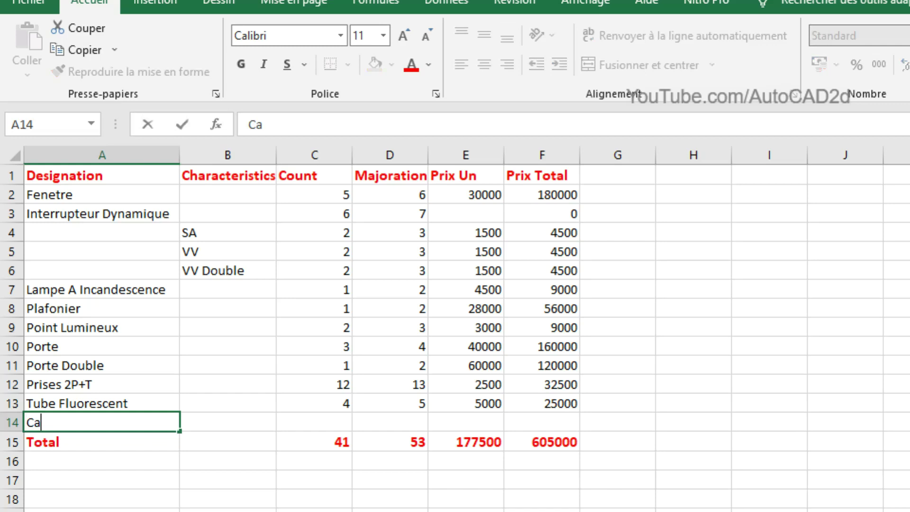
pyautogui.write('blage des P')
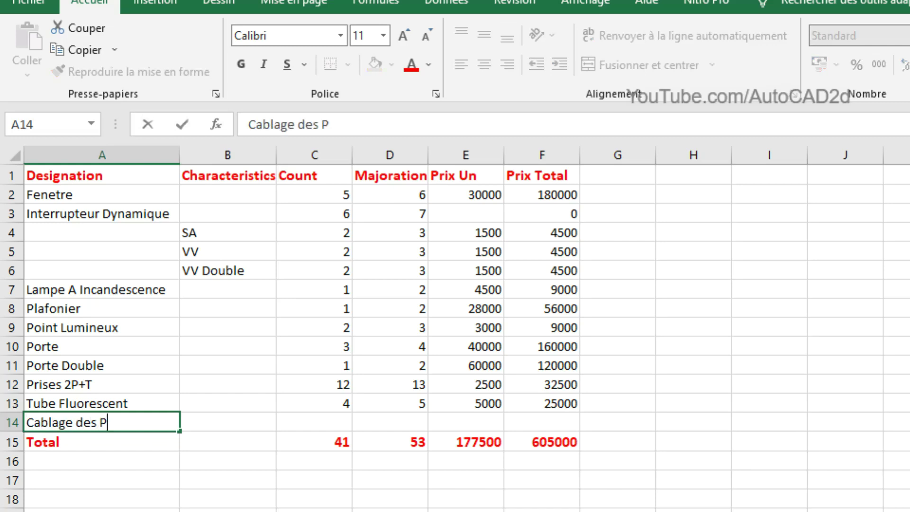
pyautogui.write('rises de C')
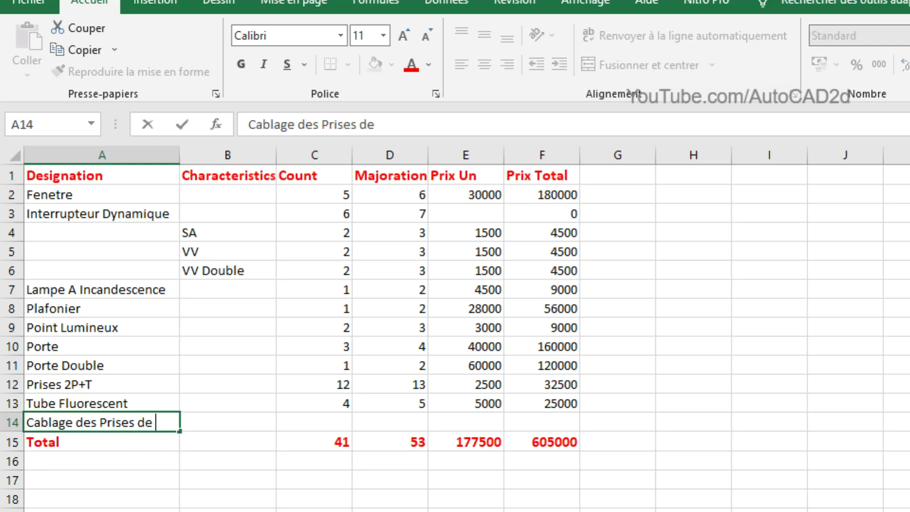
pyautogui.write('hambres')
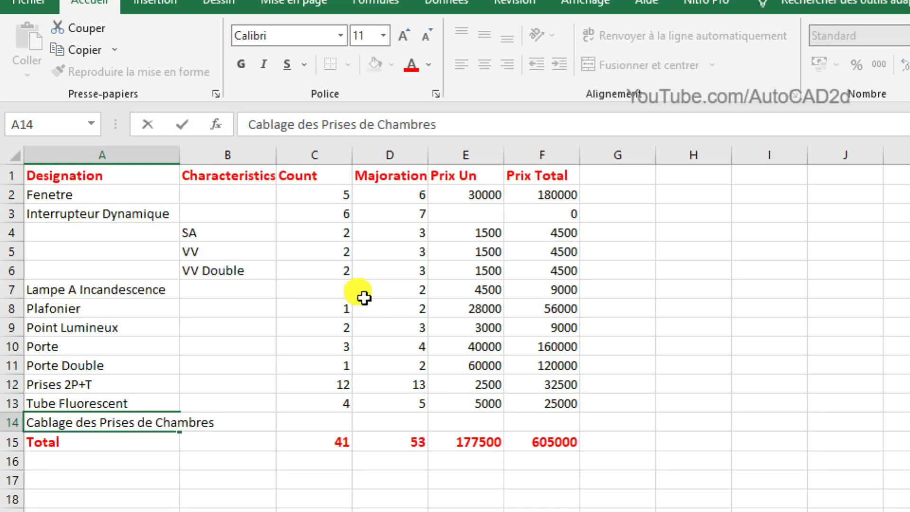
# Step: Widen column A and amend the label to 'Cablage des Prises 2p+T de Chambres'
pyautogui.click(192, 161)
pyautogui.moveTo(180, 156); pyautogui.dragTo(297, 167)
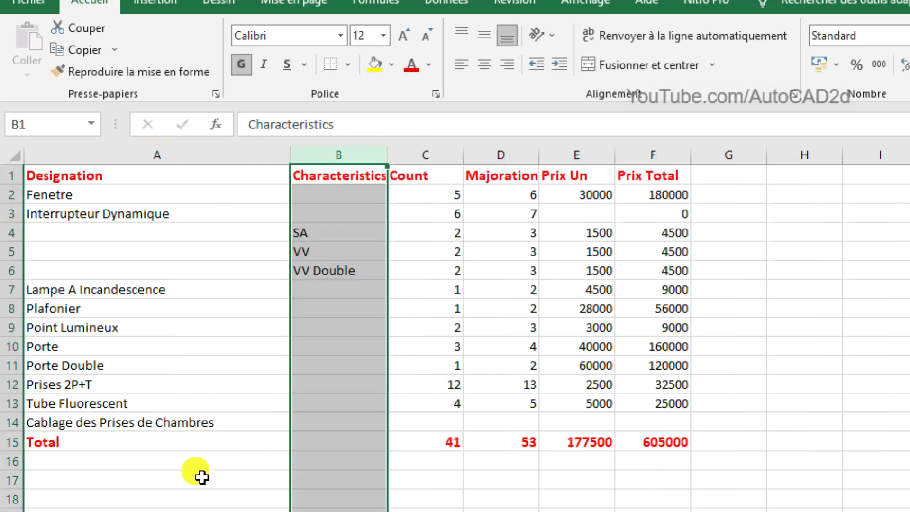
pyautogui.click(144, 428)
pyautogui.doubleClick(144, 428)
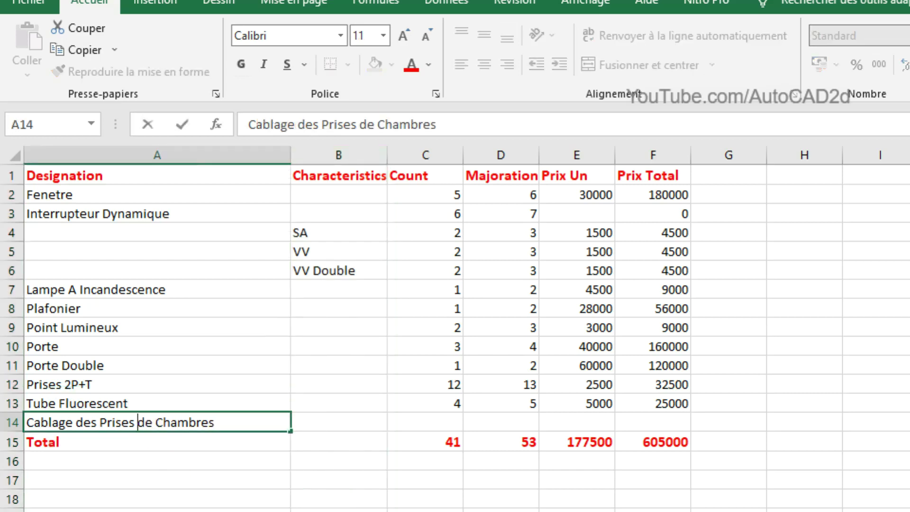
pyautogui.write('2p')
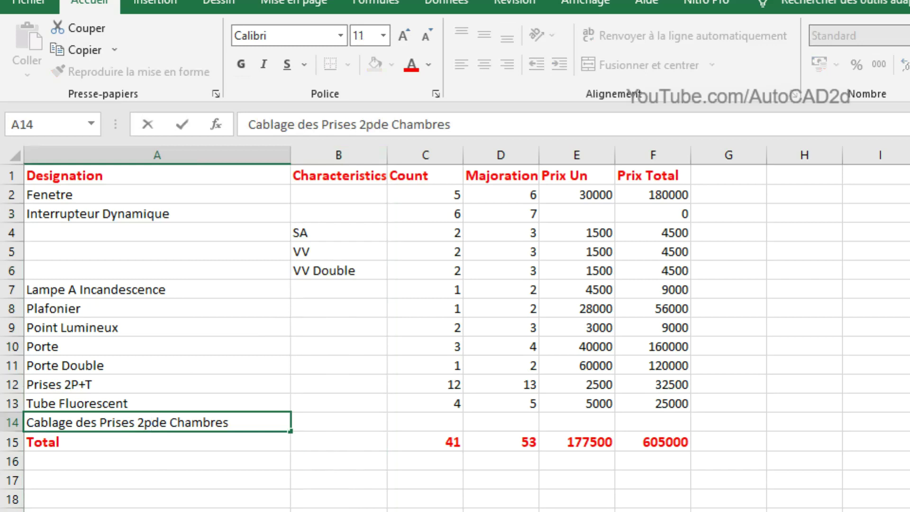
pyautogui.write('+T')
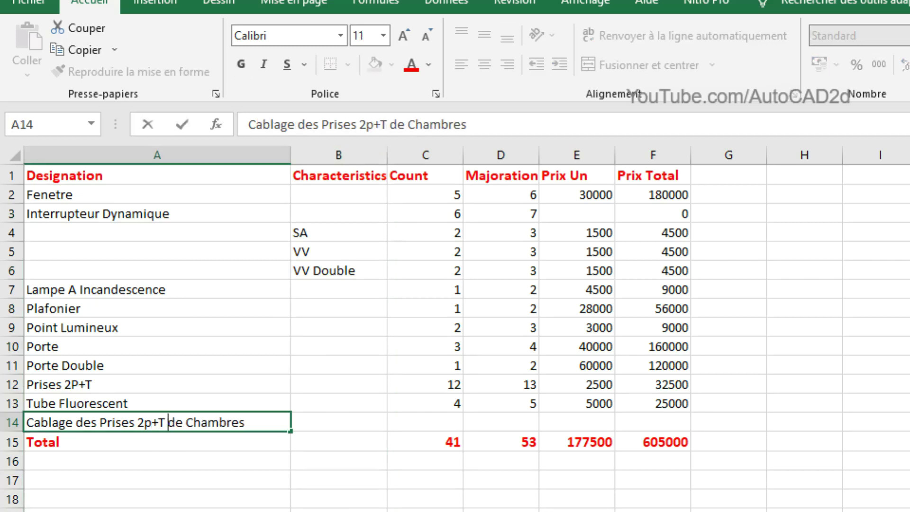
pyautogui.click(339, 427)
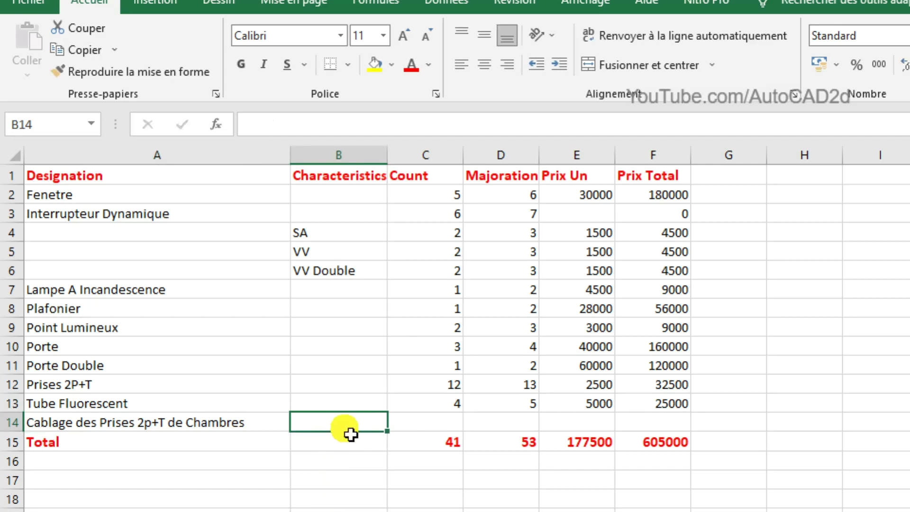
pyautogui.click(429, 426)
# Step: Enter a count of 12 in C14 and the unit ml in B14
pyautogui.write('12')
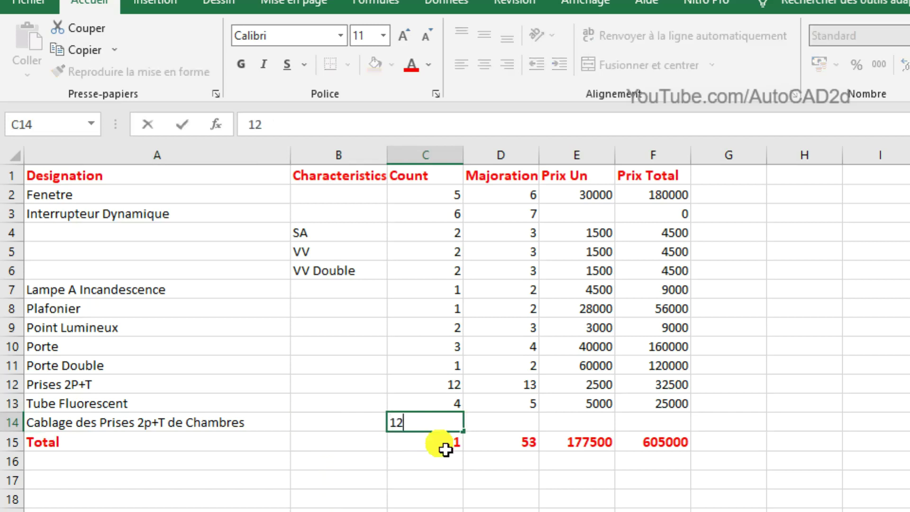
pyautogui.click(359, 436)
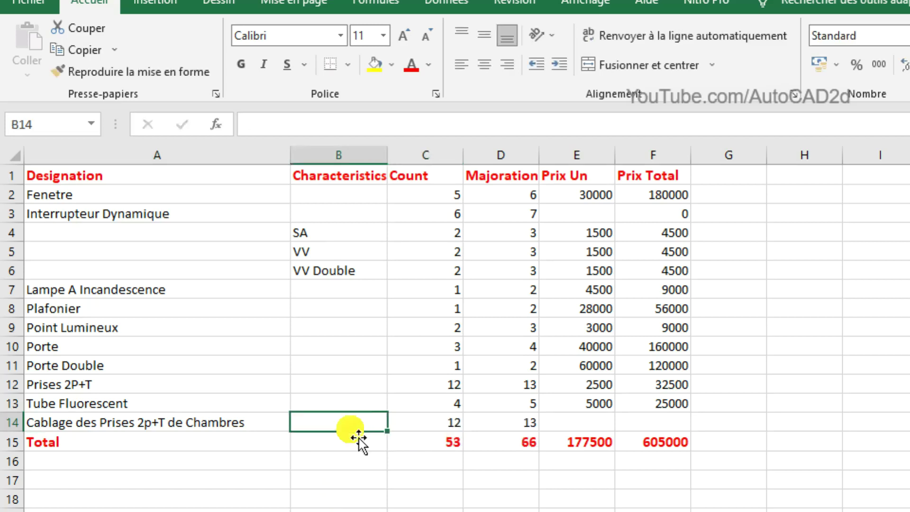
pyautogui.write('ml')
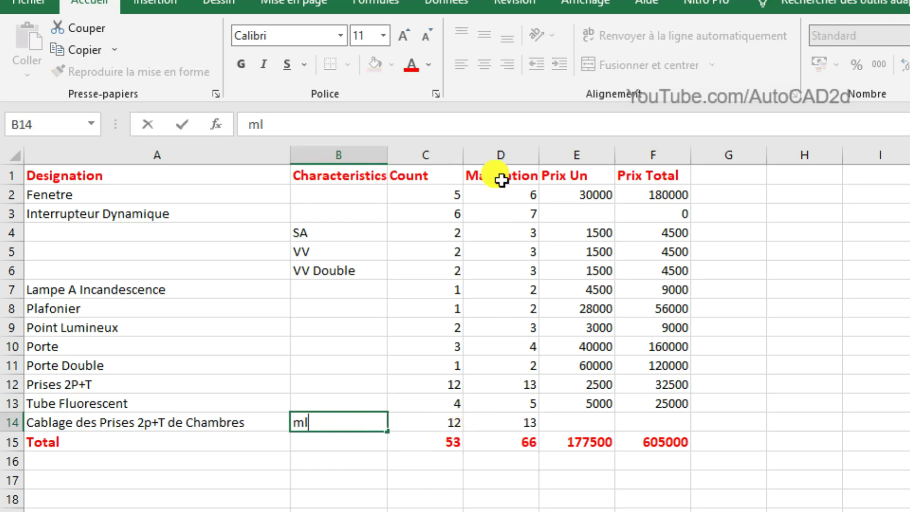
pyautogui.click(453, 429)
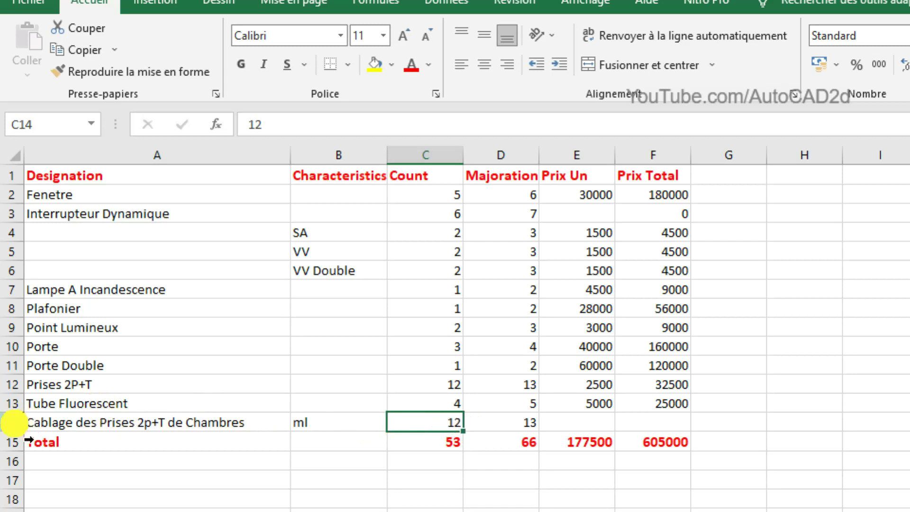
# Step: Insert blank rows and delete the empty row 14, keeping the cabling row 14 and Total in row 17
pyautogui.rightClick(12, 423)
pyautogui.click(62, 511)
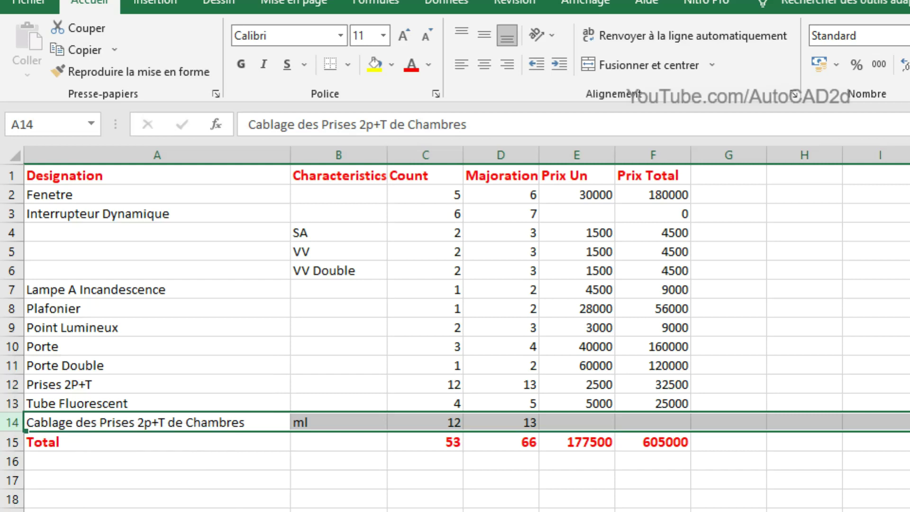
pyautogui.rightClick(12, 462)
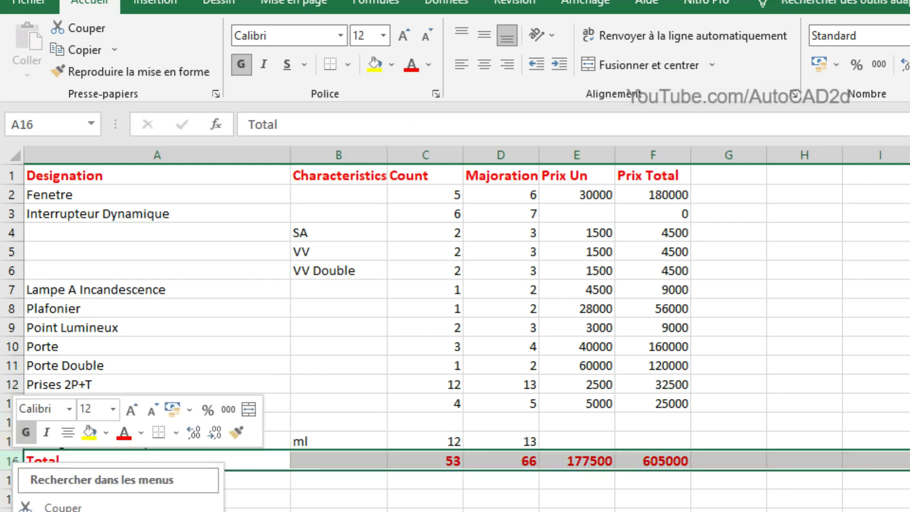
pyautogui.click(61, 511)
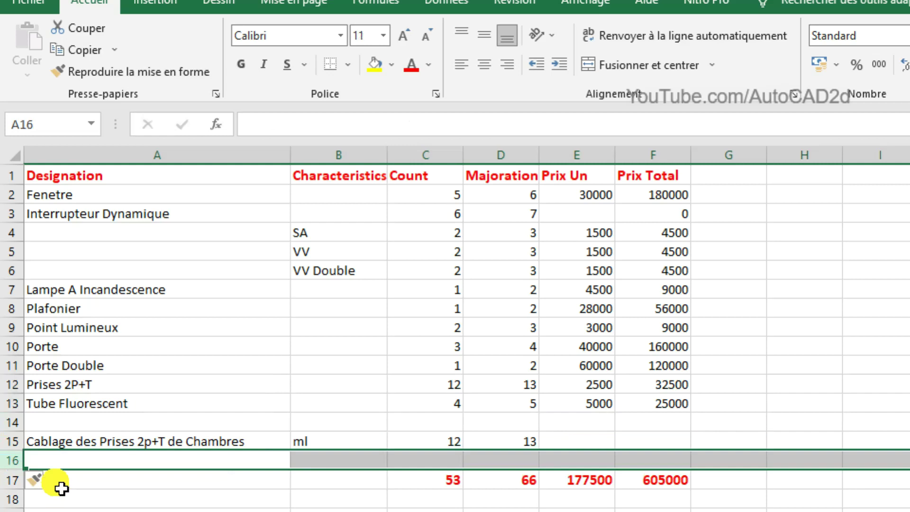
pyautogui.rightClick(9, 459)
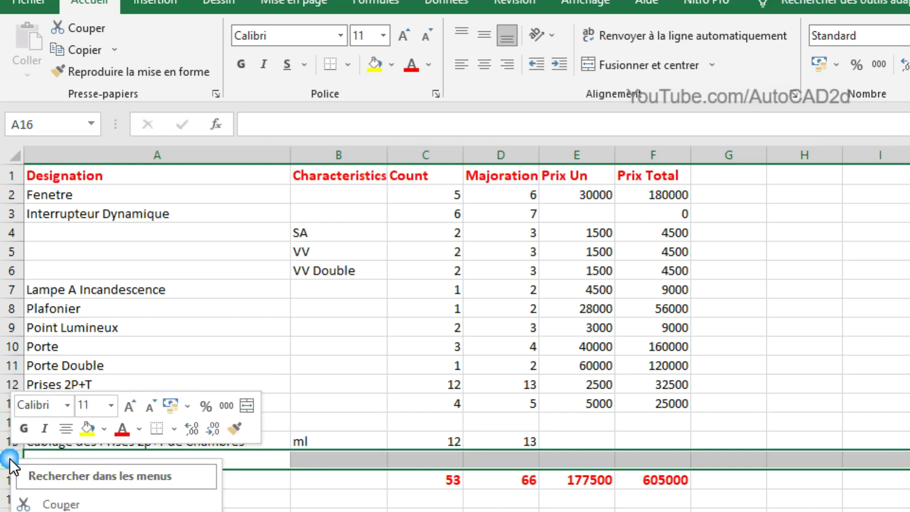
pyautogui.click(62, 511)
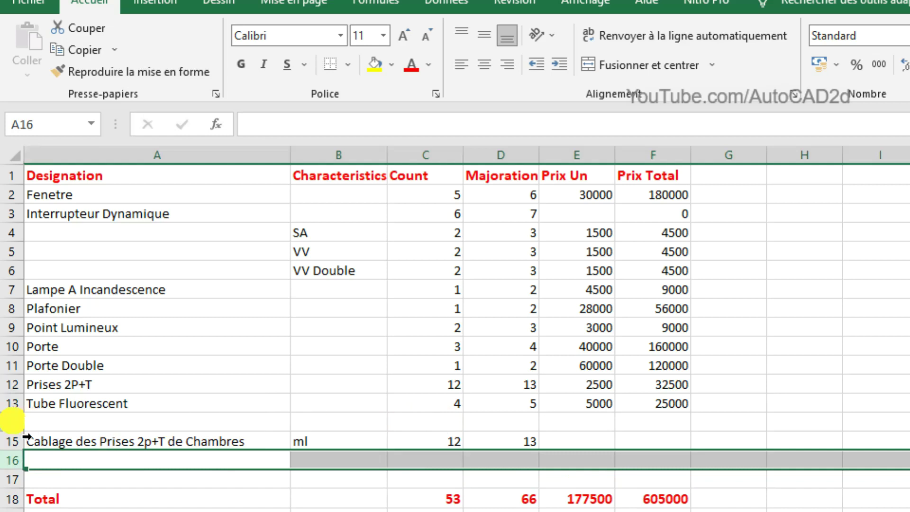
pyautogui.click(12, 422)
pyautogui.rightClick(12, 422)
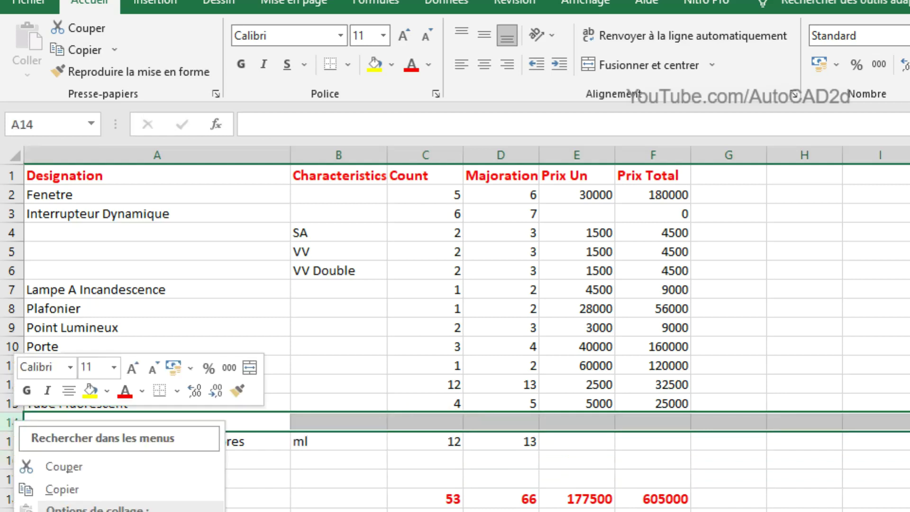
pyautogui.click(62, 511)
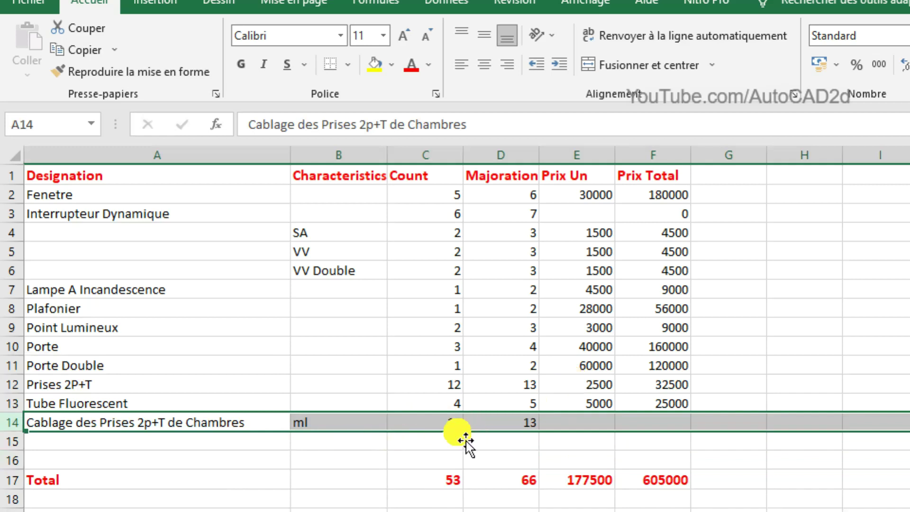
pyautogui.click(451, 444)
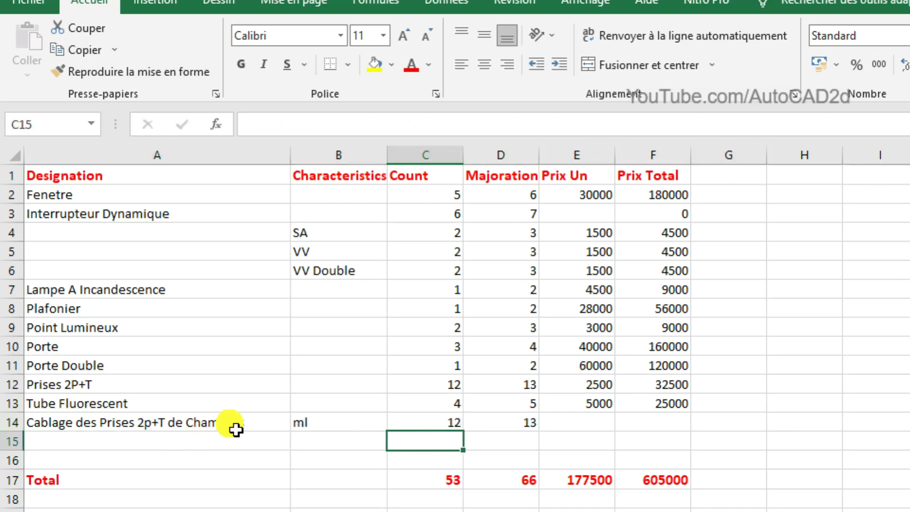
pyautogui.click(332, 429)
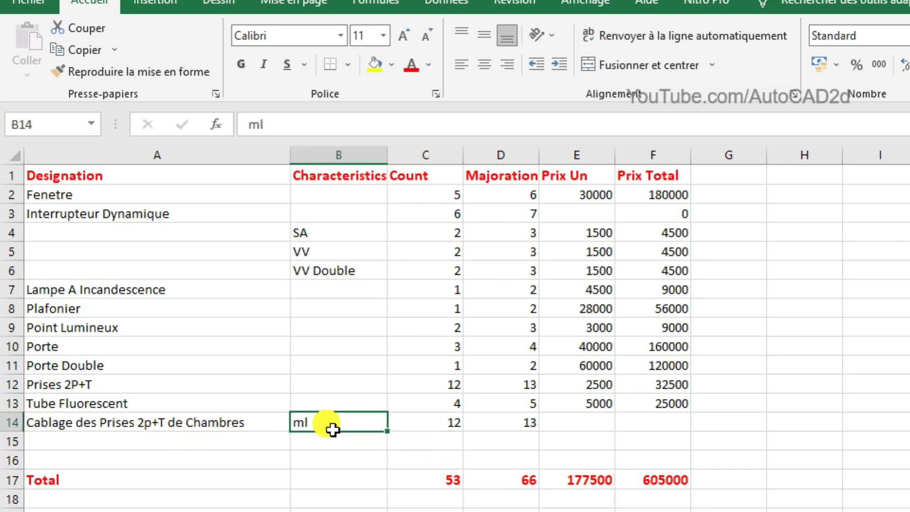
# Step: Replace ml in B14 with Phase Rouge, then enter Neutre in B15 and Terre in B16
pyautogui.doubleClick(332, 429)
pyautogui.click(438, 429)
pyautogui.doubleClick(320, 424)
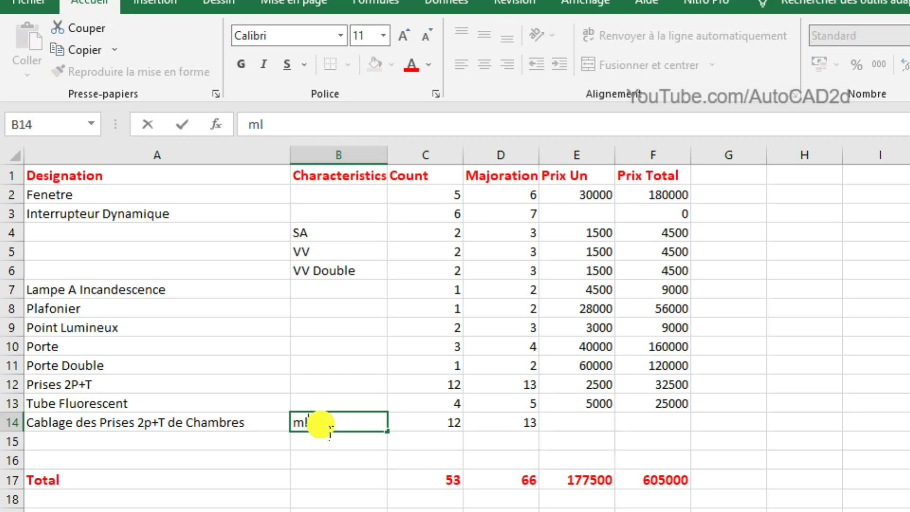
pyautogui.moveTo(330, 429); pyautogui.dragTo(283, 431)
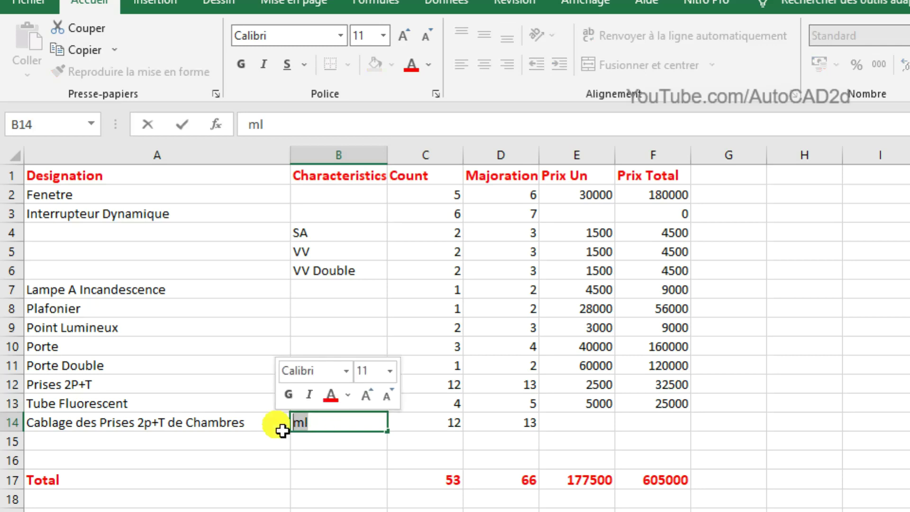
pyautogui.write('Phad')
pyautogui.press('BackSpace')
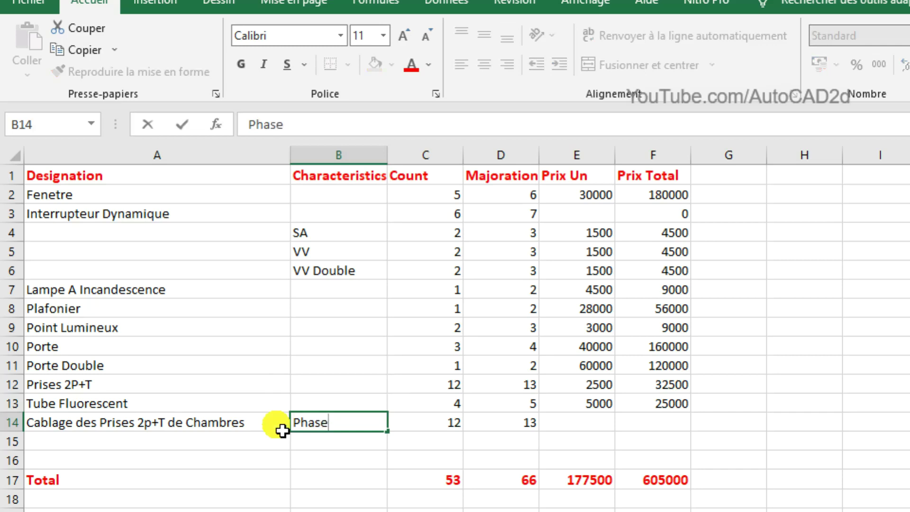
pyautogui.write('Rouge')
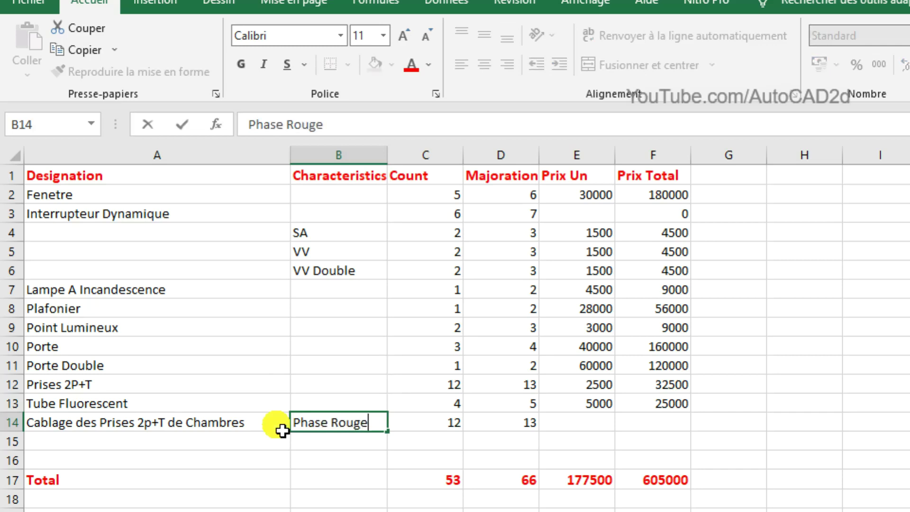
pyautogui.click(313, 448)
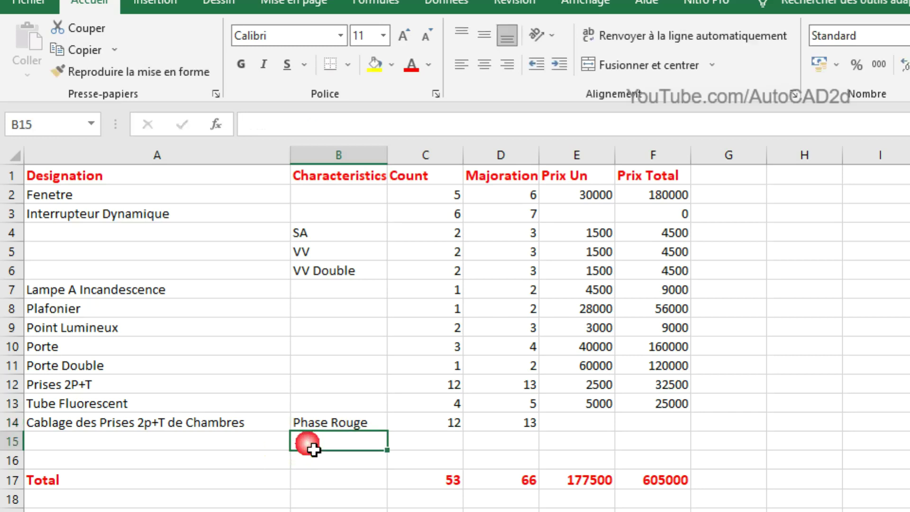
pyautogui.write('Neutre')
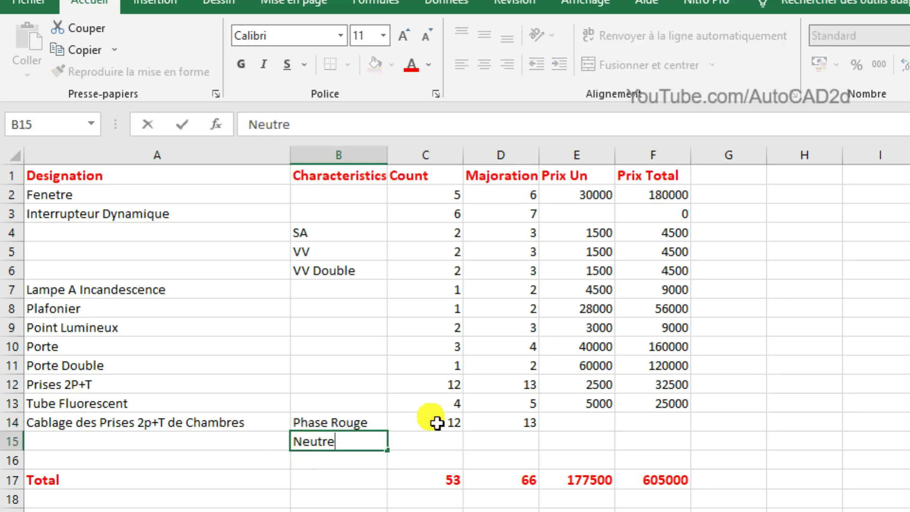
pyautogui.click(353, 462)
pyautogui.write('T')
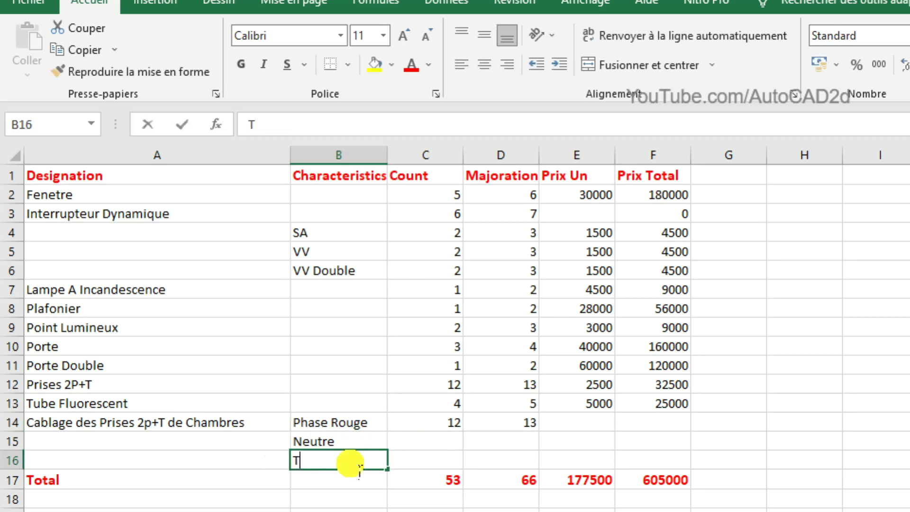
pyautogui.write('erre')
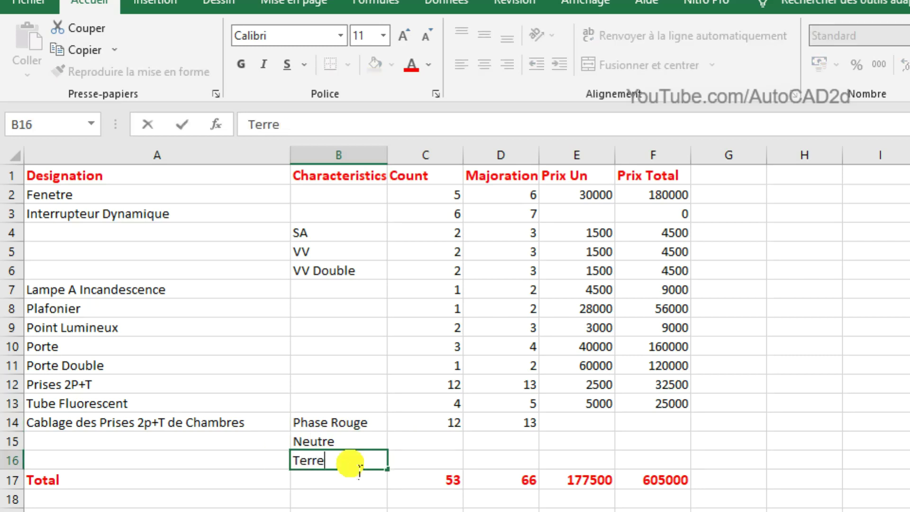
pyautogui.moveTo(232, 463); pyautogui.dragTo(204, 429)
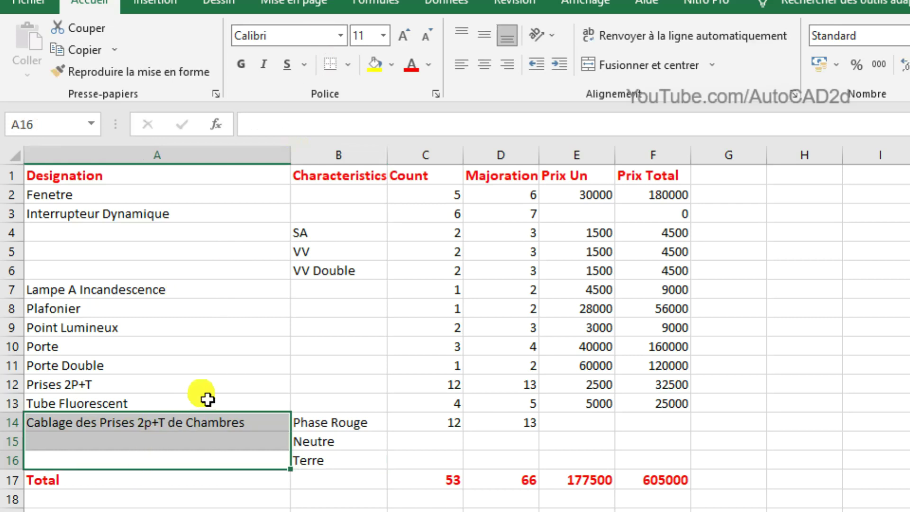
# Step: Merge and centre the designation over A14:A16 and fill the count 12 down to C16
pyautogui.click(644, 64)
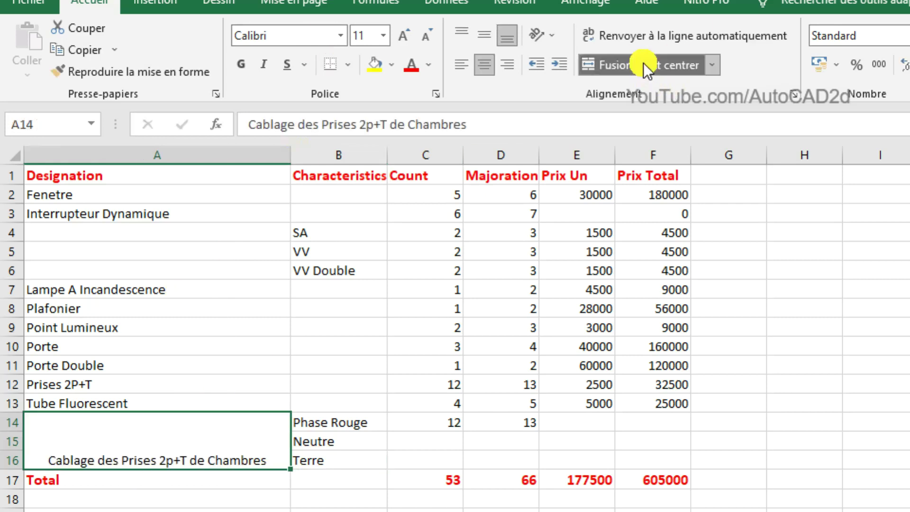
pyautogui.click(484, 32)
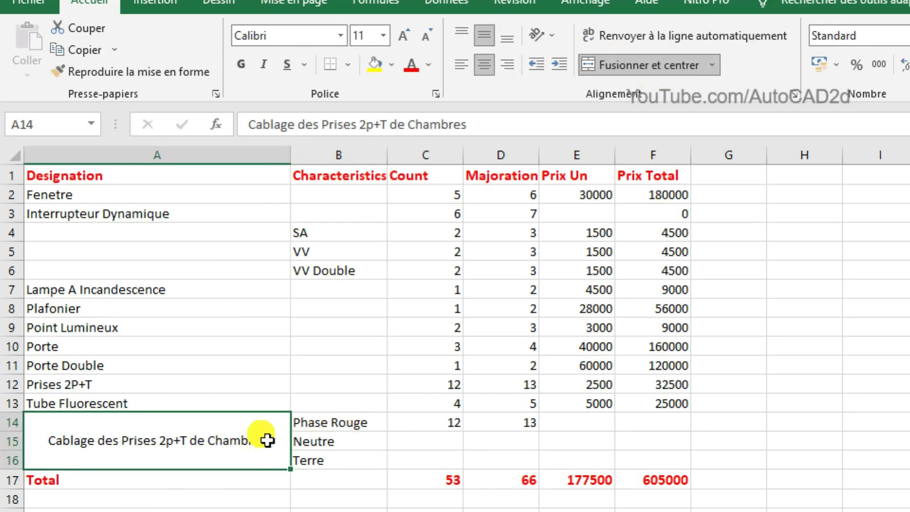
pyautogui.click(436, 429)
pyautogui.moveTo(463, 431); pyautogui.dragTo(465, 474)
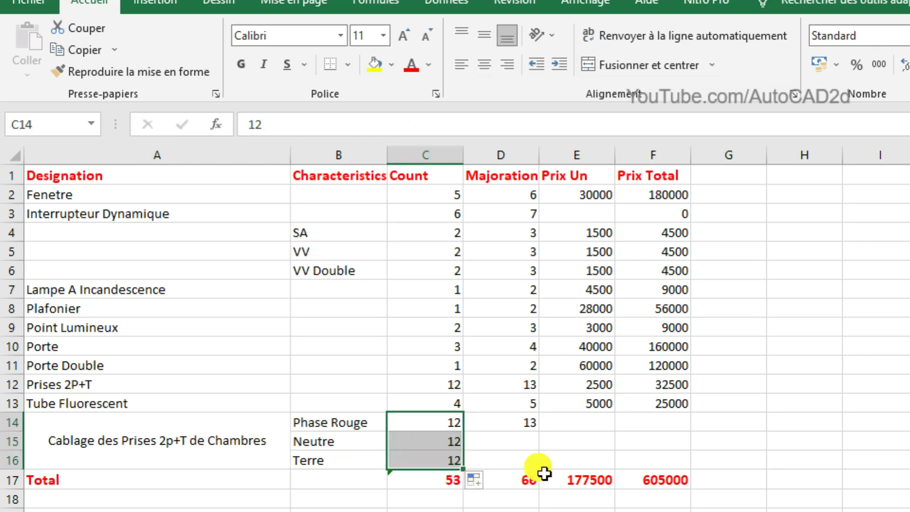
pyautogui.click(638, 439)
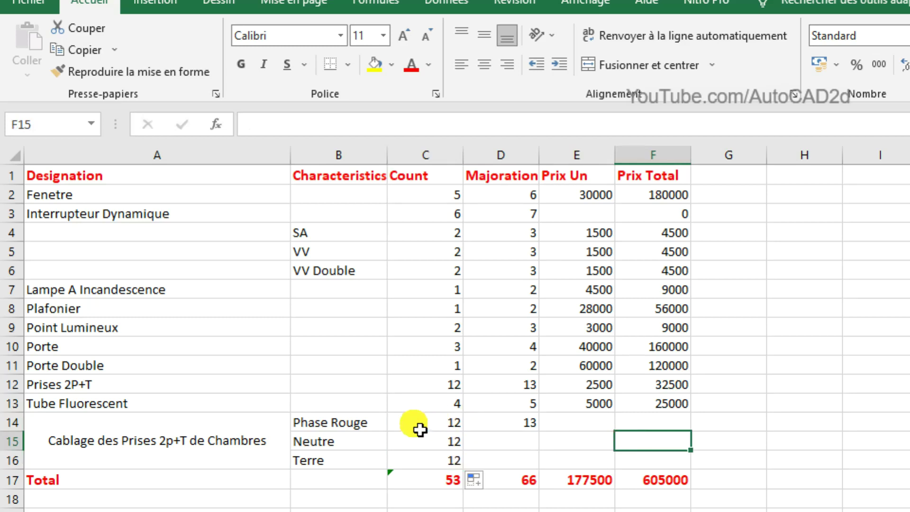
# Step: Start editing the D14 Majoration formula to read C14+2
pyautogui.click(521, 425)
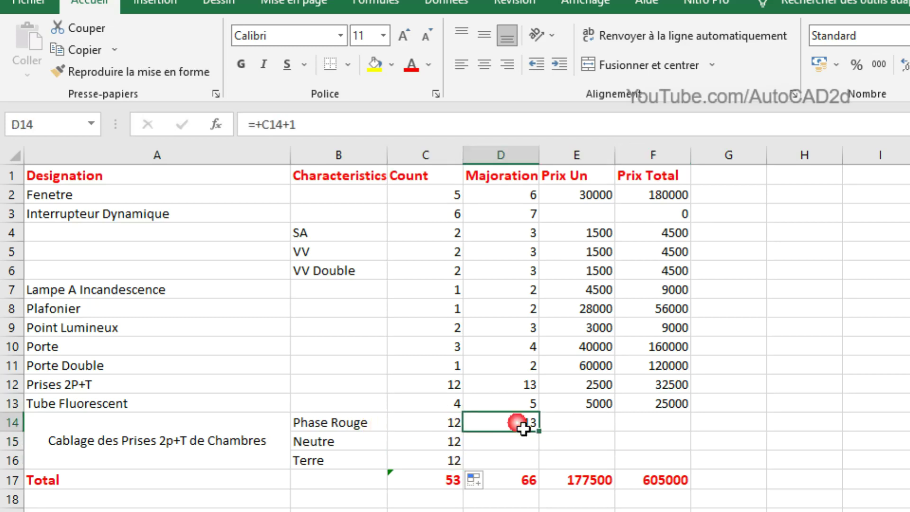
pyautogui.doubleClick(530, 431)
pyautogui.moveTo(531, 431); pyautogui.dragTo(477, 434)
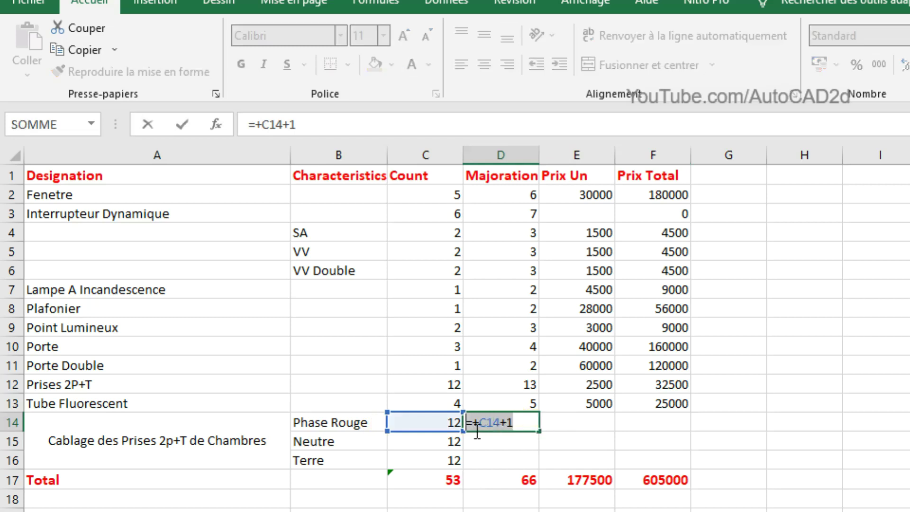
pyautogui.click(477, 434)
pyautogui.click(525, 434)
pyautogui.write('2')
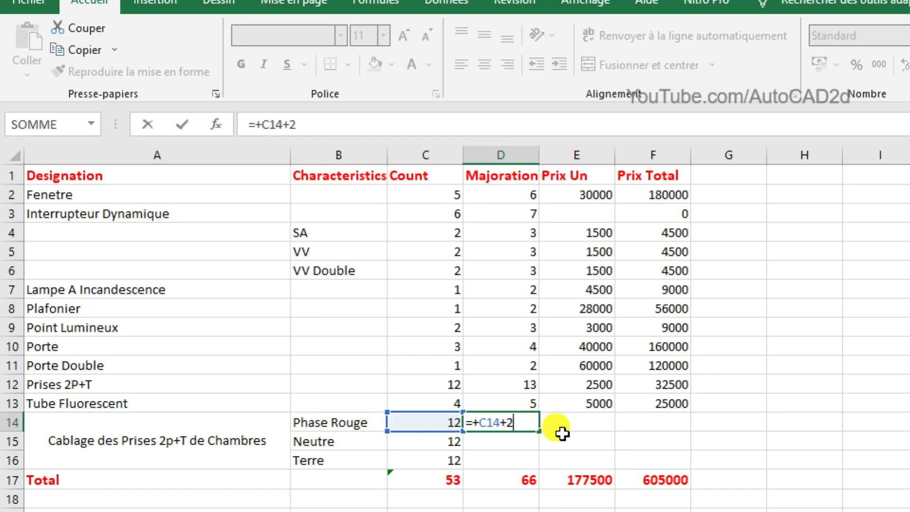
# Step: Fill the majoration formula =+C14+2 down D14:D16 so each cable row shows 14
pyautogui.press('Return')
pyautogui.click(533, 424)
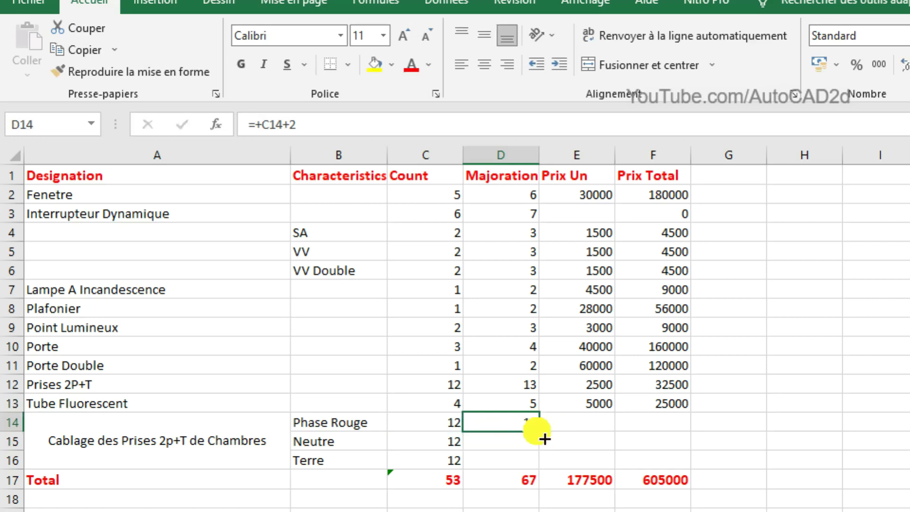
pyautogui.moveTo(544, 439); pyautogui.dragTo(539, 476)
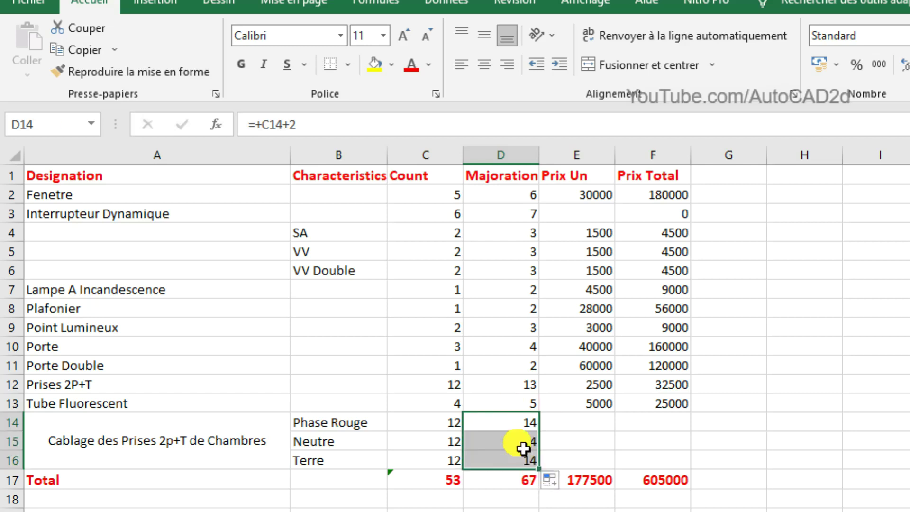
pyautogui.click(605, 431)
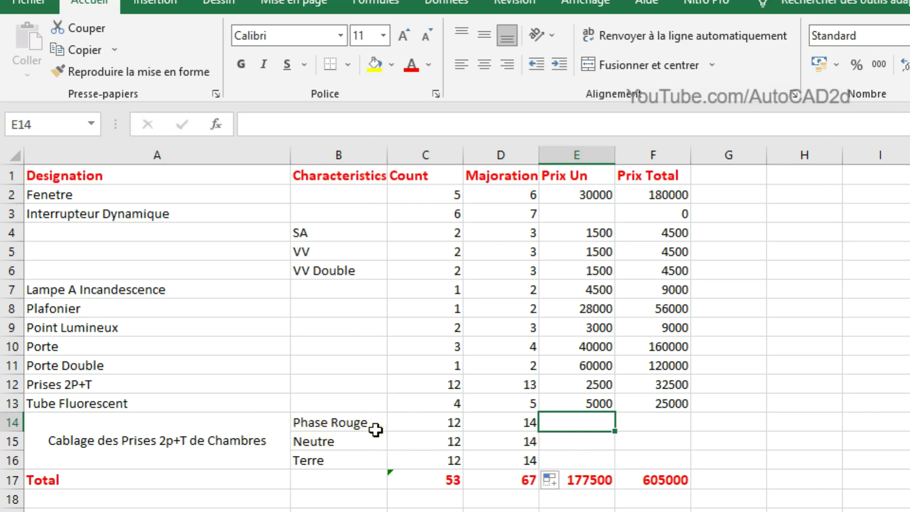
# Step: Rename the red phase characteristic to 'Phase Rouge 1.5mm2'
pyautogui.click(375, 430)
pyautogui.doubleClick(374, 424)
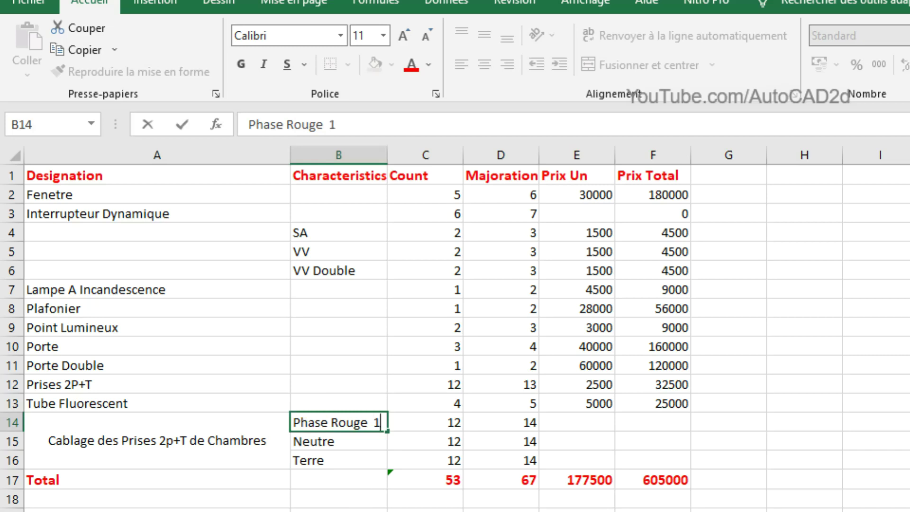
pyautogui.write('5mm2')
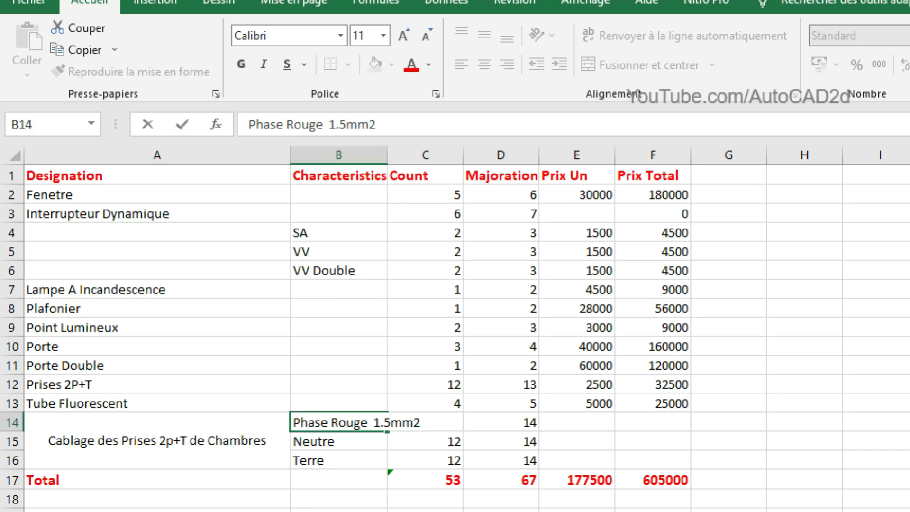
pyautogui.click(633, 436)
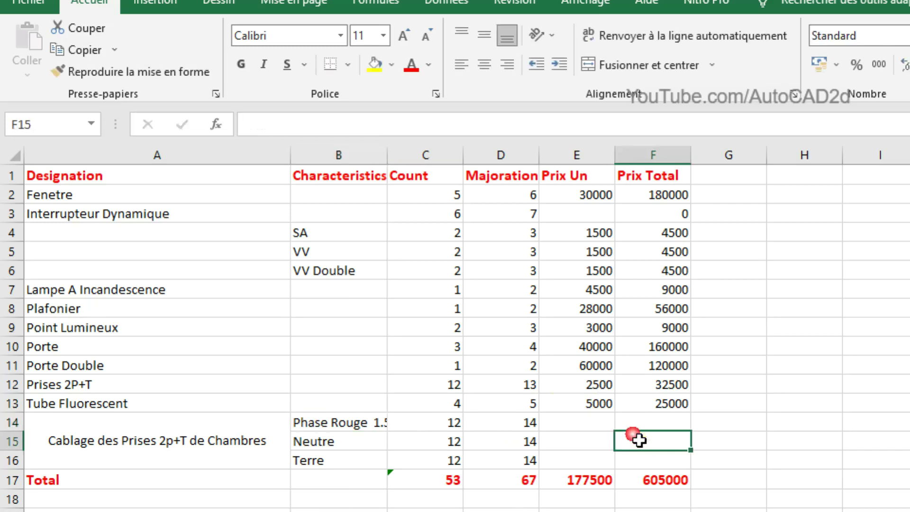
# Step: Price Phase Rouge at 500 per unit, giving a 7000 line total
pyautogui.click(567, 424)
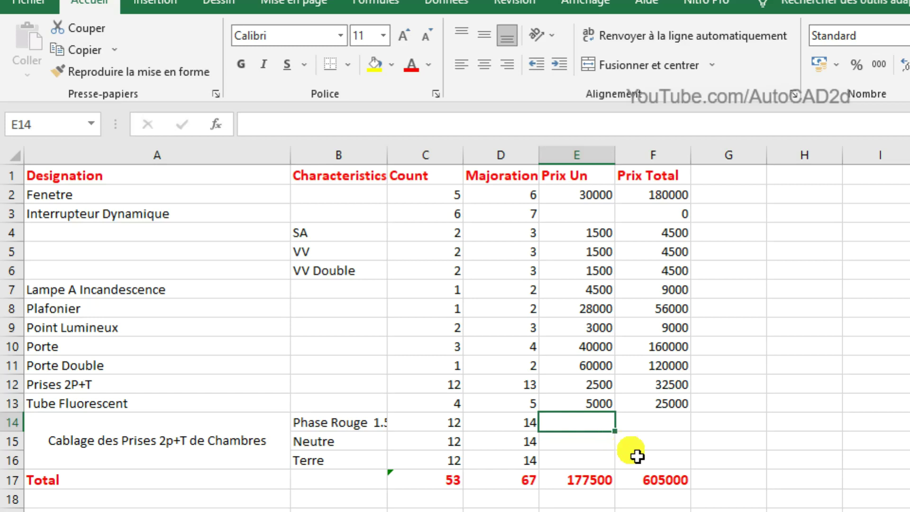
pyautogui.write('500')
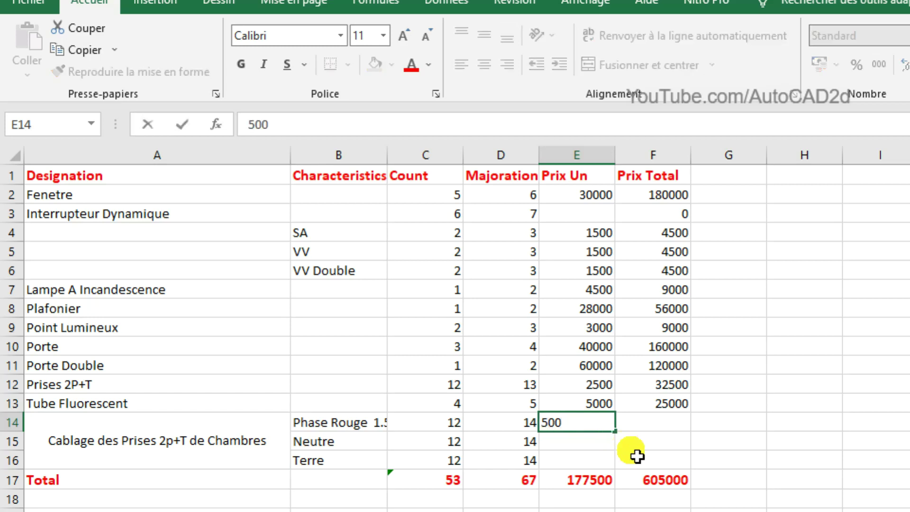
pyautogui.press('Return')
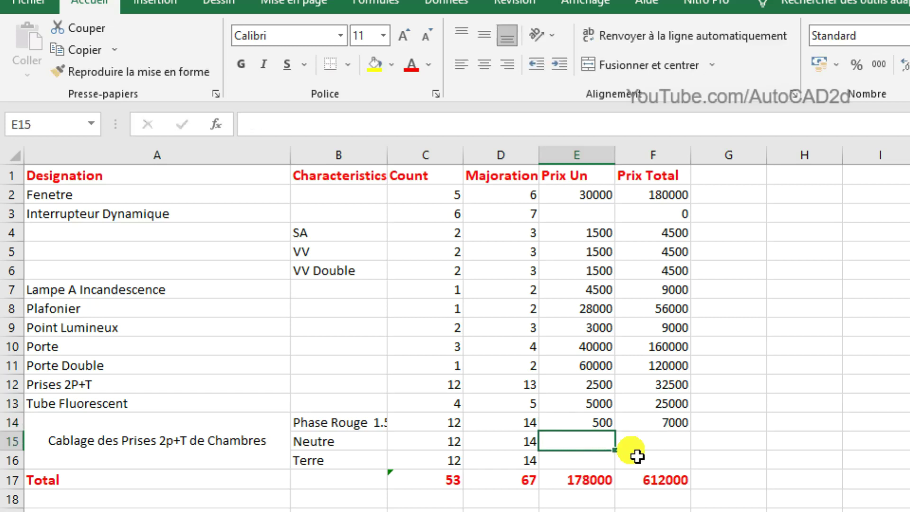
# Step: Copy the 500 unit price to the Neutre and Terre rows and extend the Prix Un total to row 16
pyautogui.click(595, 423)
pyautogui.moveTo(622, 440); pyautogui.dragTo(624, 473)
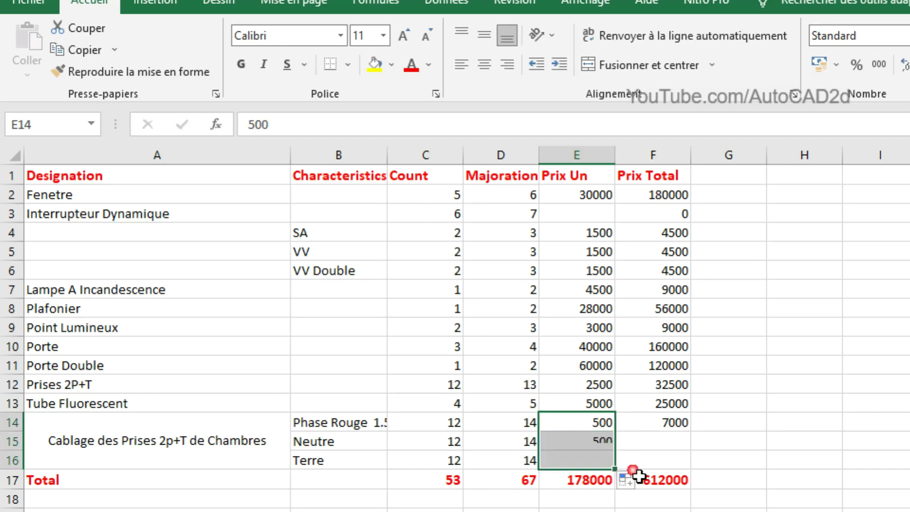
pyautogui.doubleClick(588, 480)
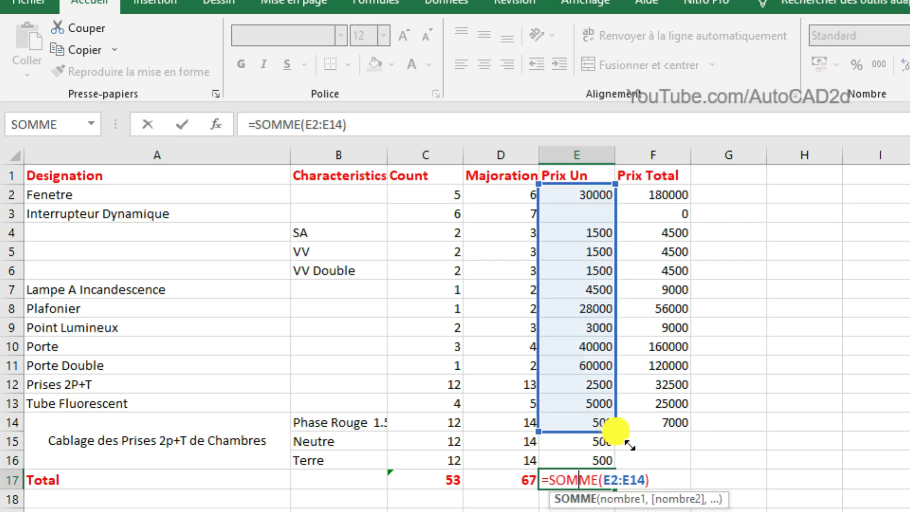
pyautogui.moveTo(617, 434); pyautogui.dragTo(627, 480)
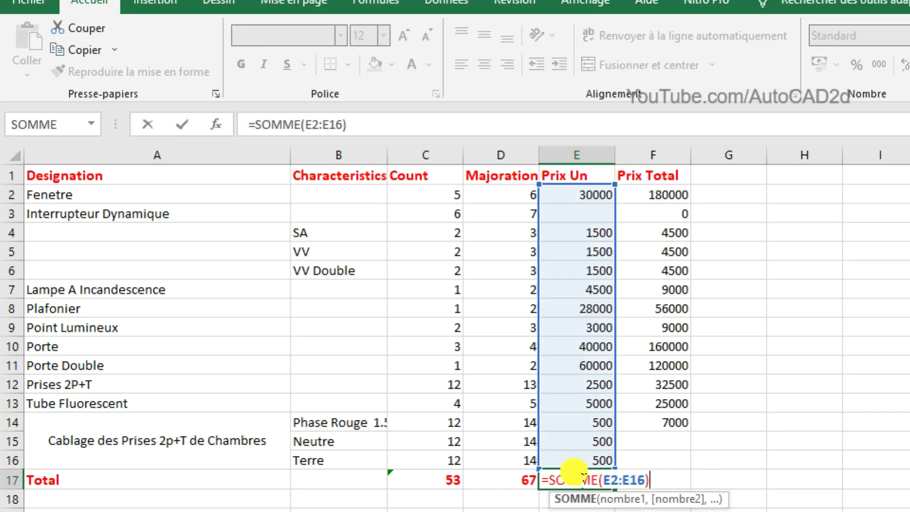
pyautogui.click(447, 486)
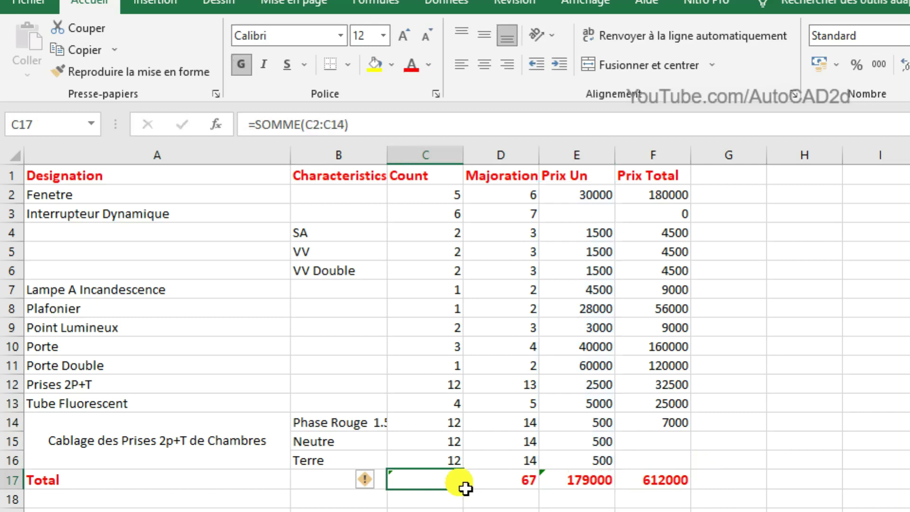
# Step: Extend the Count and Majoration column totals to include rows 14–16
pyautogui.doubleClick(453, 486)
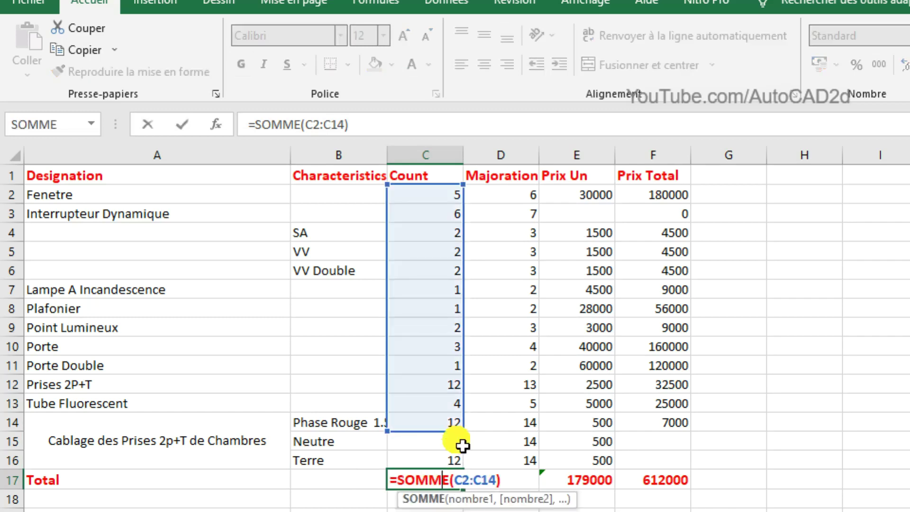
pyautogui.moveTo(463, 431); pyautogui.dragTo(474, 470)
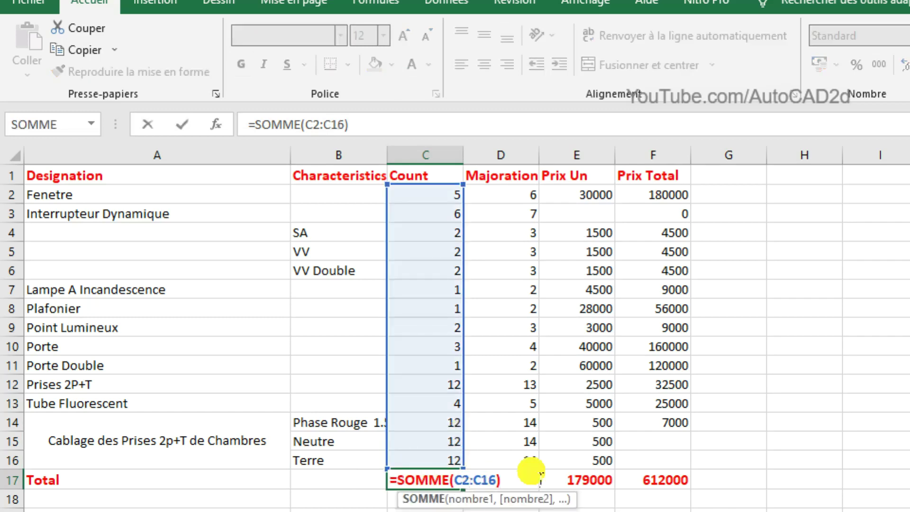
pyautogui.press('Return')
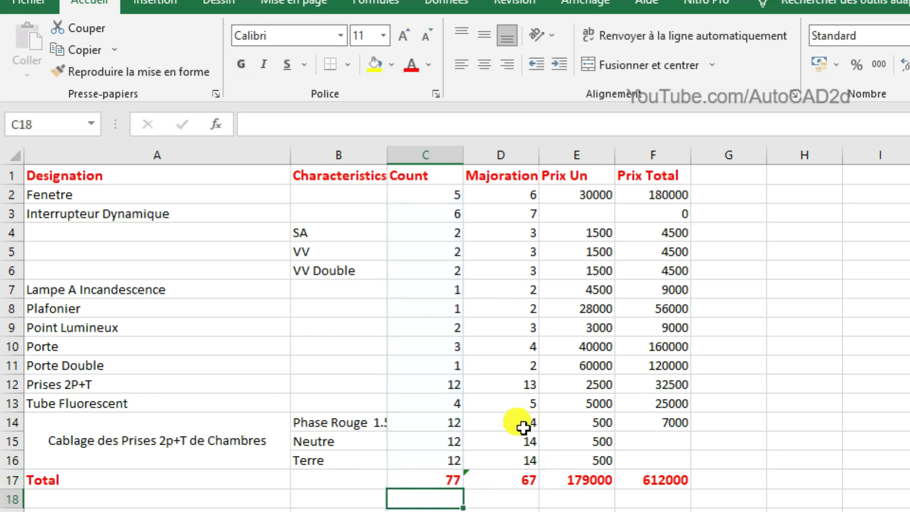
pyautogui.click(515, 480)
pyautogui.doubleClick(507, 481)
pyautogui.moveTo(539, 432); pyautogui.dragTo(546, 478)
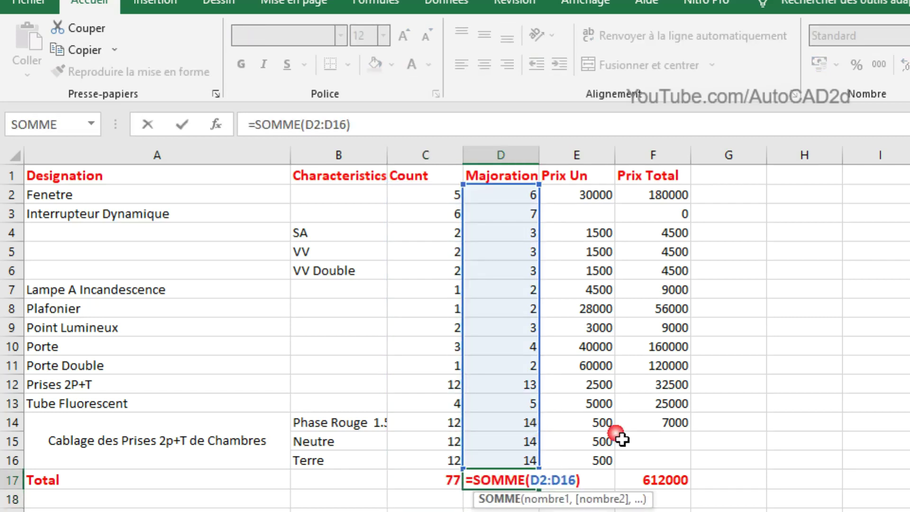
pyautogui.press('Return')
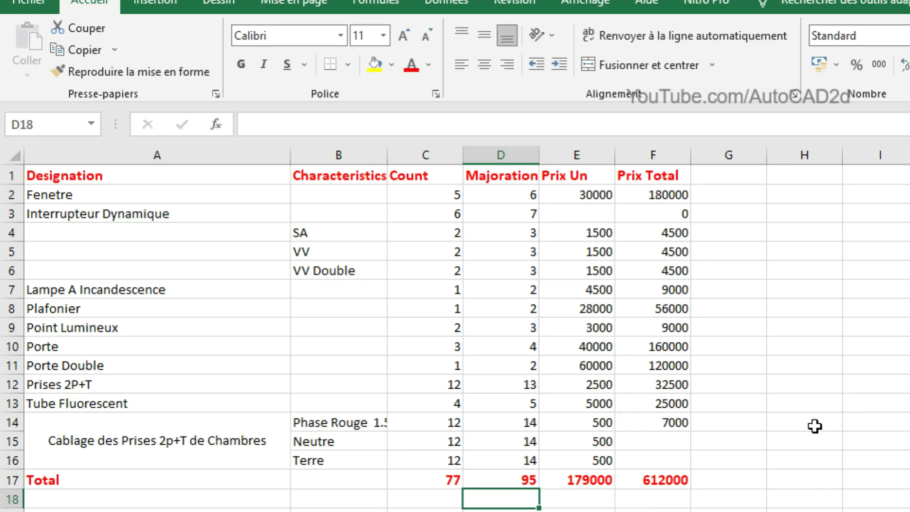
# Step: Copy the Prix Total formula to Neutre and Terre (7000 each) and extend the Prix Total sum to 626000
pyautogui.click(809, 423)
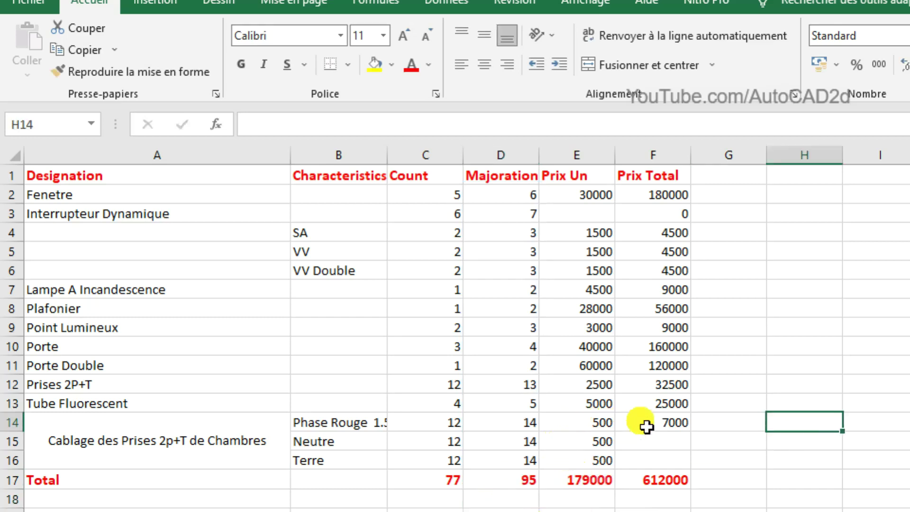
pyautogui.click(649, 423)
pyautogui.moveTo(691, 431); pyautogui.dragTo(693, 477)
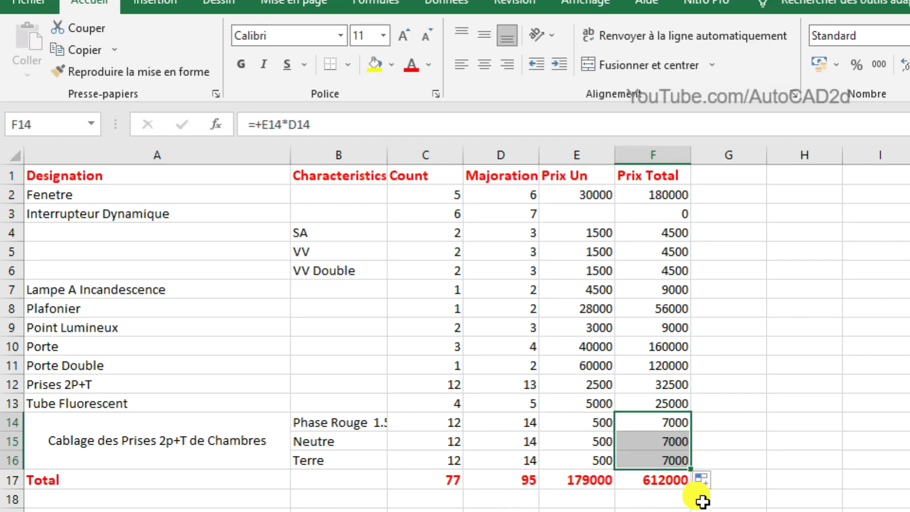
pyautogui.doubleClick(671, 481)
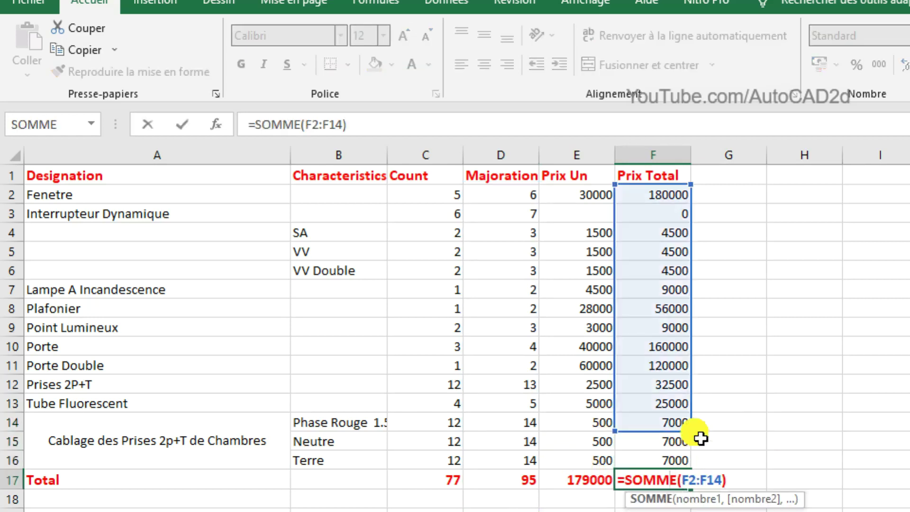
pyautogui.moveTo(692, 432); pyautogui.dragTo(701, 485)
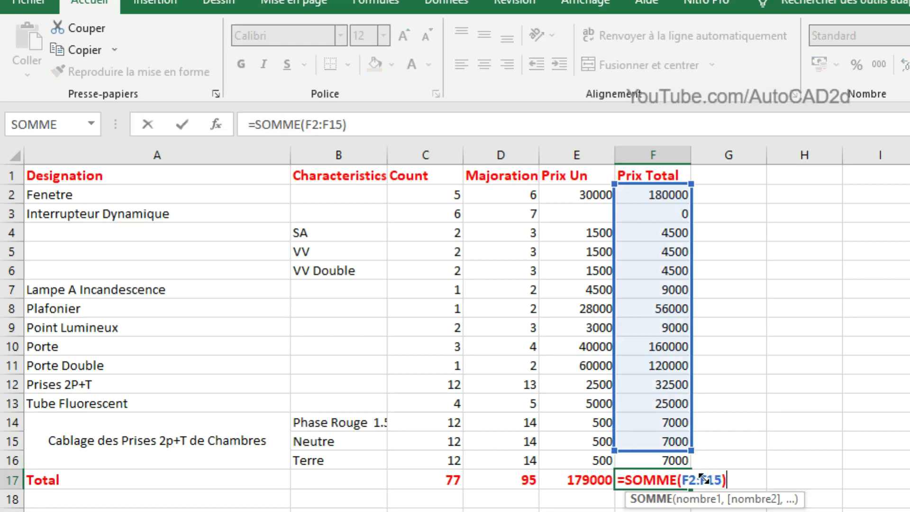
pyautogui.click(754, 429)
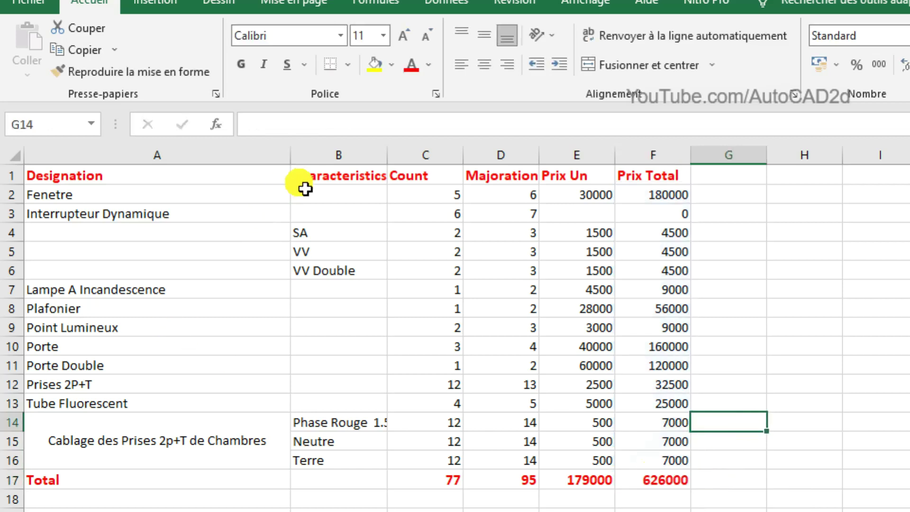
pyautogui.moveTo(284, 164)
pyautogui.mouseDown()
pyautogui.moveTo(259, 167)
pyautogui.moveTo(287, 166)
pyautogui.mouseUp()
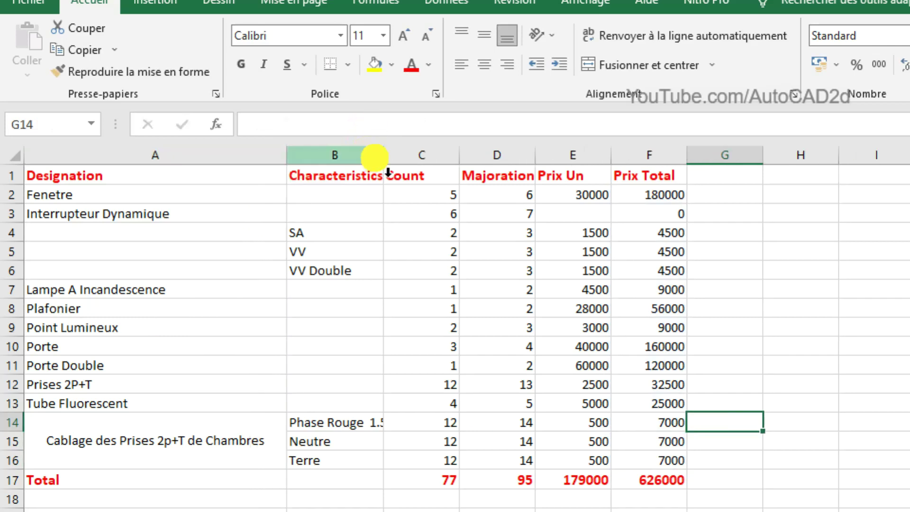
# Step: Widen the Characteristics column and change the neutral label to 'Neutre 1.'
pyautogui.moveTo(383, 156); pyautogui.dragTo(434, 164)
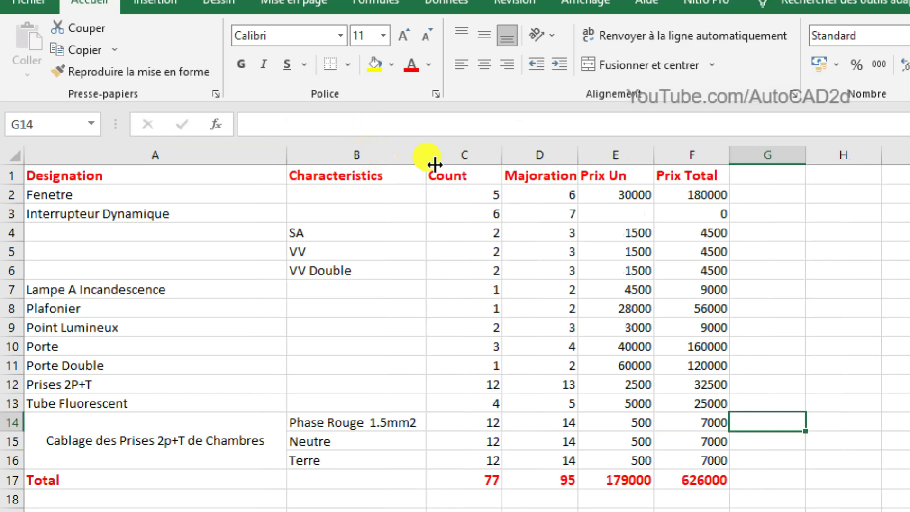
pyautogui.doubleClick(368, 442)
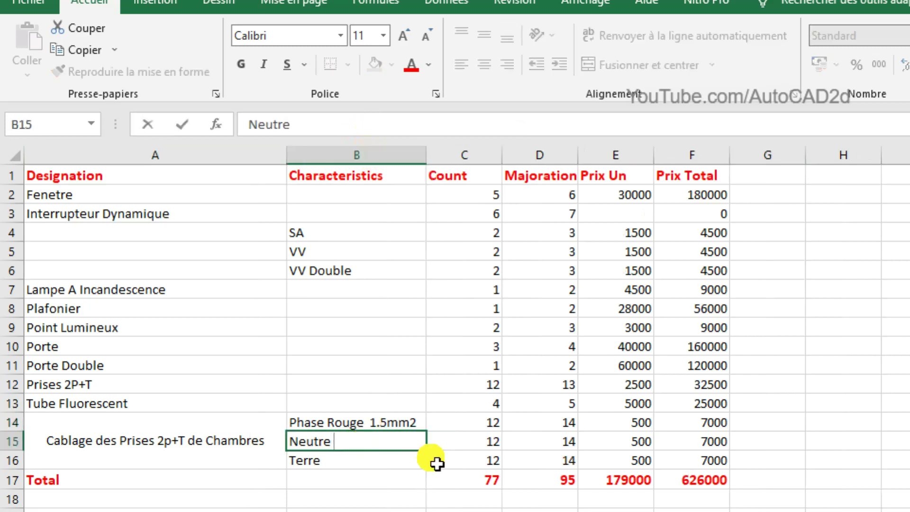
pyautogui.write('1.')
pyautogui.press('Return')
# Step: Clear the mistaken '5 mm2' text from the earth row's label and select the phase label's 1.5mm2
pyautogui.write('5 mm2')
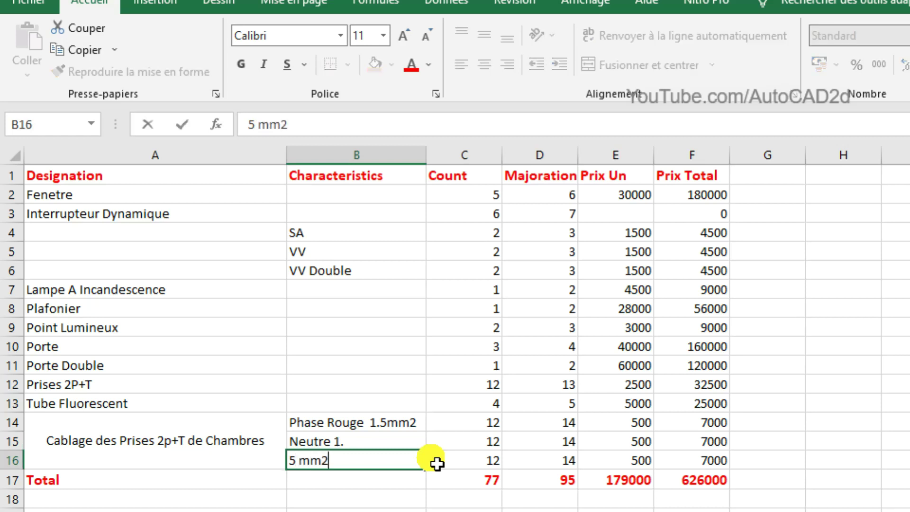
pyautogui.click(354, 483)
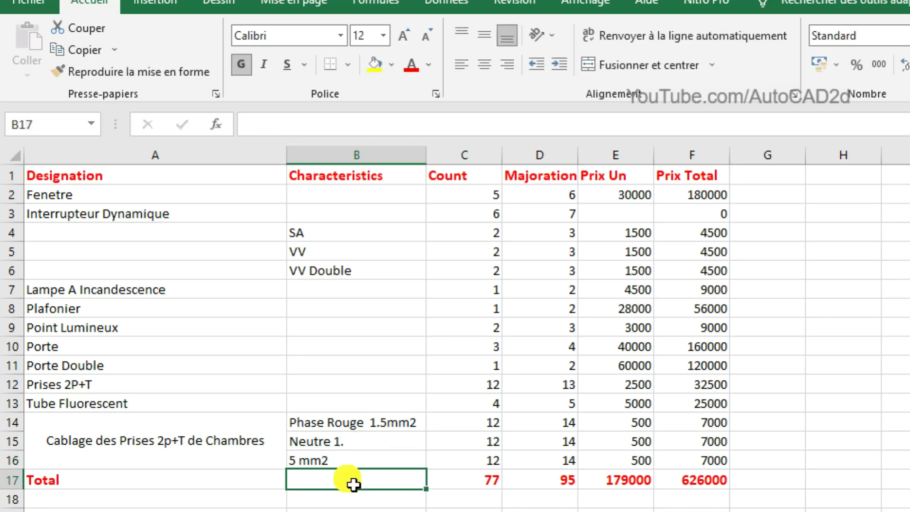
pyautogui.doubleClick(341, 461)
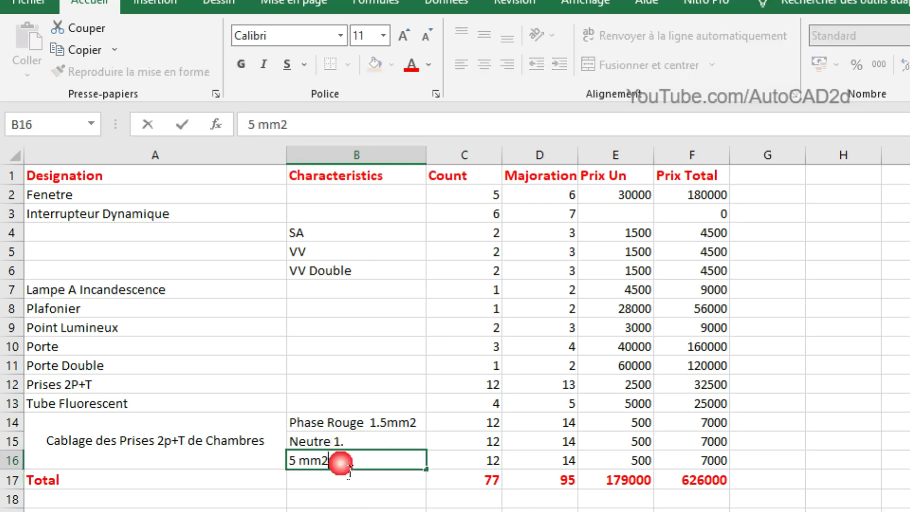
pyautogui.moveTo(349, 467); pyautogui.dragTo(287, 468)
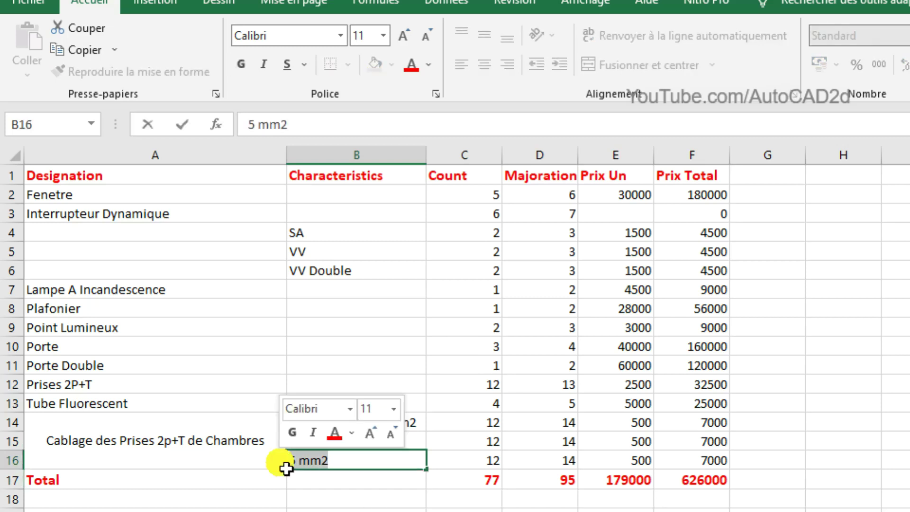
pyautogui.write('x')
pyautogui.press('Escape')
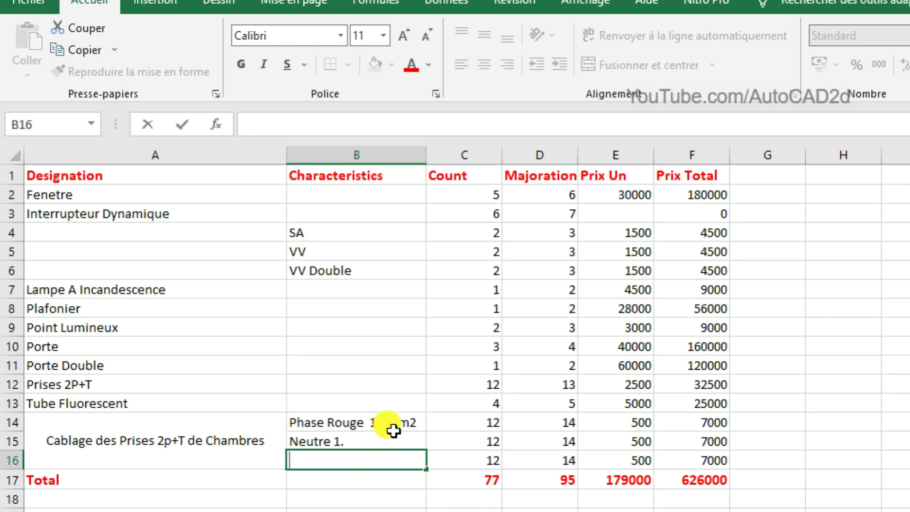
pyautogui.click(377, 423)
pyautogui.moveTo(369, 423); pyautogui.dragTo(440, 427)
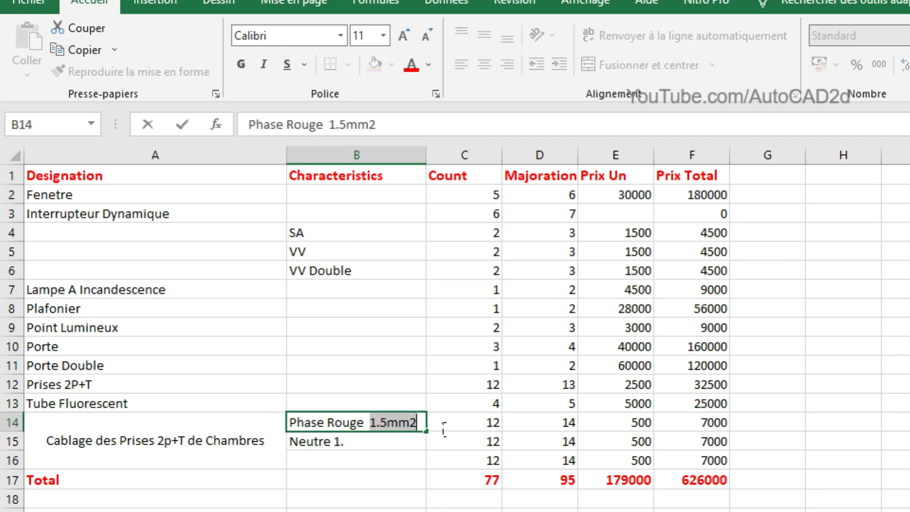
# Step: Change the neutral row's label to 'Neutre Vert 1.5mm2'
pyautogui.click(366, 443)
pyautogui.doubleClick(367, 450)
pyautogui.moveTo(334, 449); pyautogui.dragTo(345, 450)
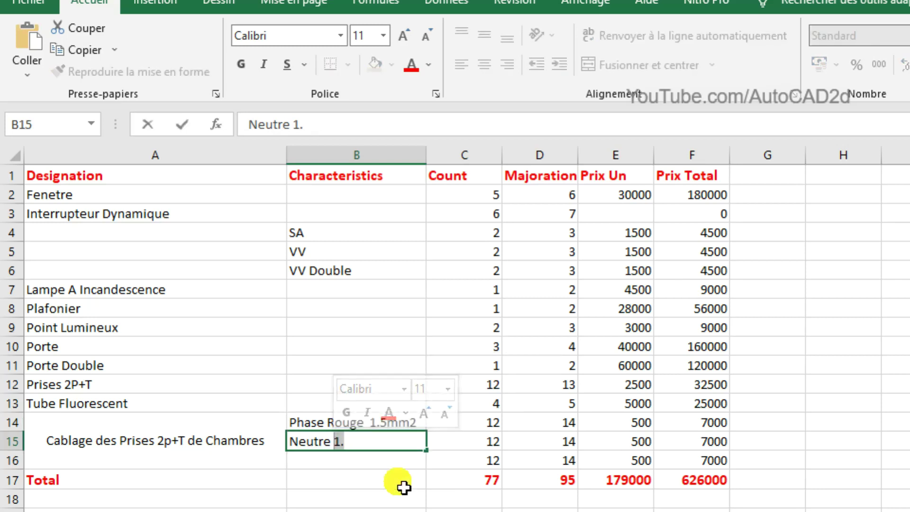
pyautogui.write('Vert ')
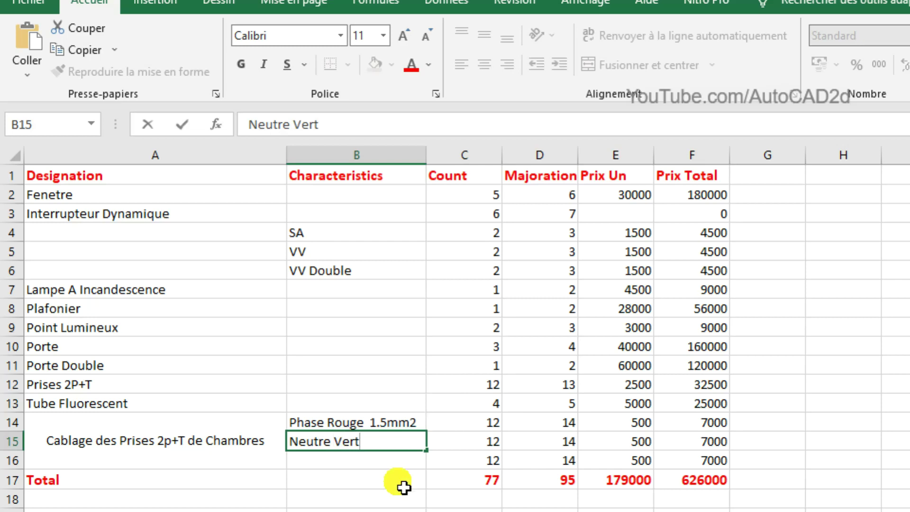
pyautogui.write('1.5mm2')
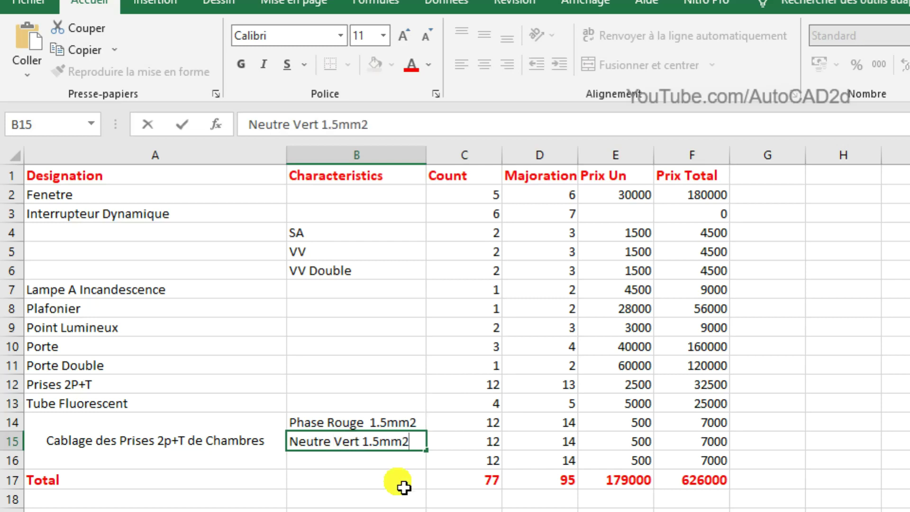
pyautogui.click(357, 483)
# Step: Label the earth row 'Terre Vert/Jaune 1.5mm2' and widen column B to fit it
pyautogui.click(357, 468)
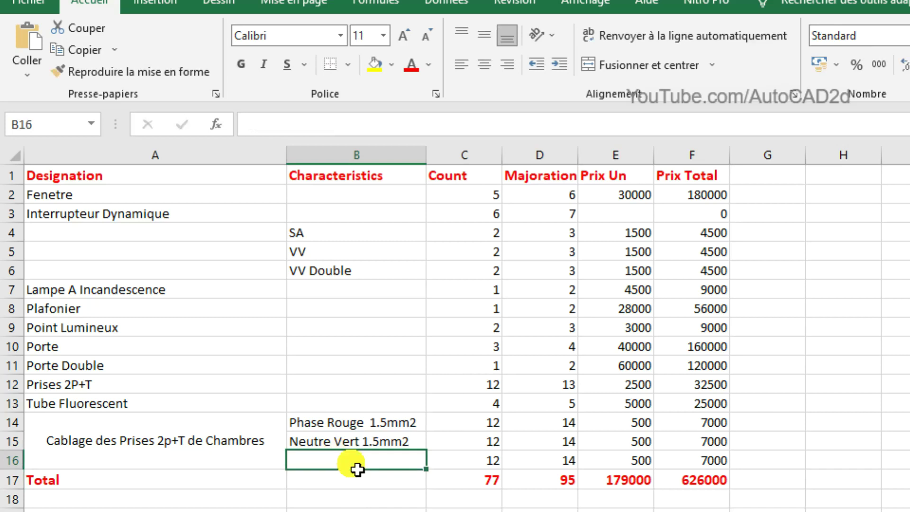
pyautogui.write('Terre Vert/Jau')
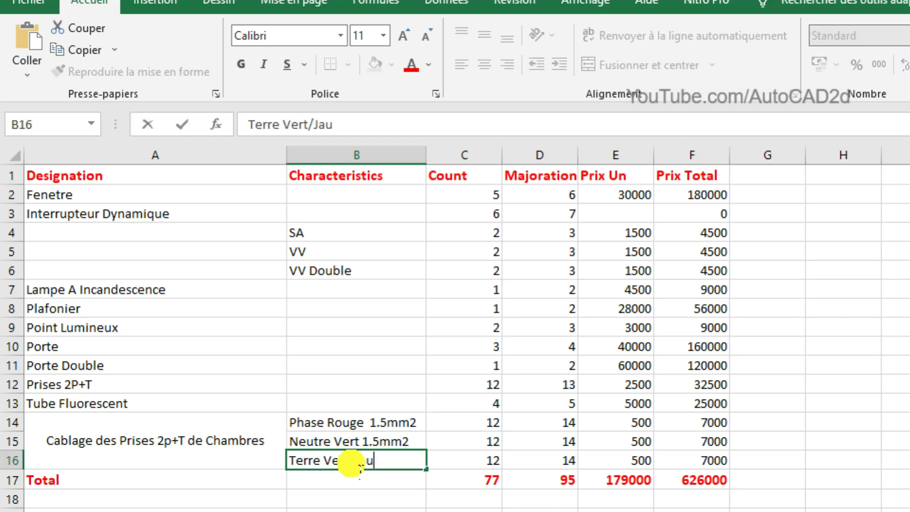
pyautogui.write('ne')
pyautogui.write(' 1.5mm2')
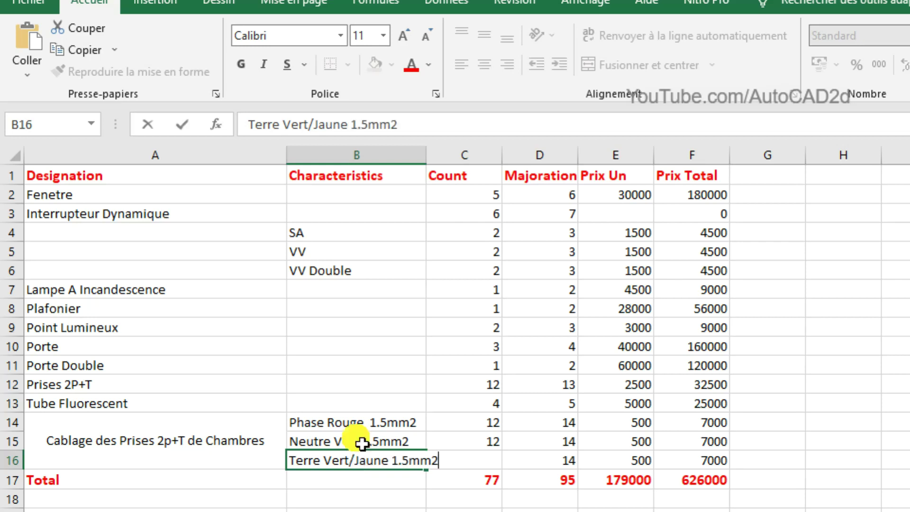
pyautogui.click(423, 156)
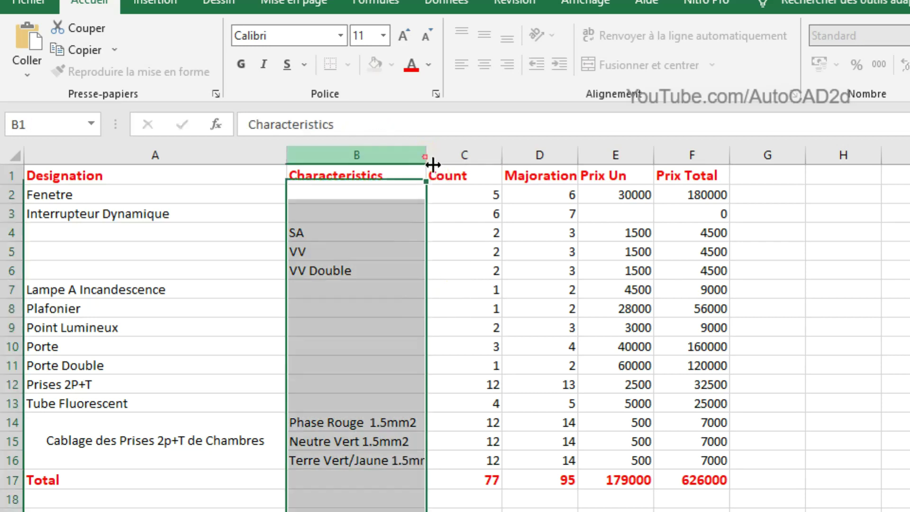
pyautogui.moveTo(428, 163)
pyautogui.mouseDown()
pyautogui.moveTo(478, 166)
pyautogui.moveTo(472, 161)
pyautogui.mouseUp()
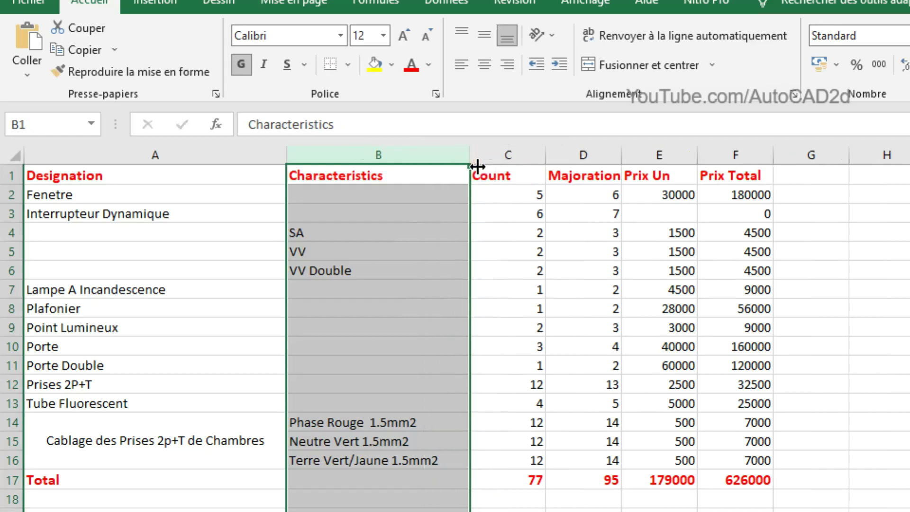
pyautogui.click(659, 510)
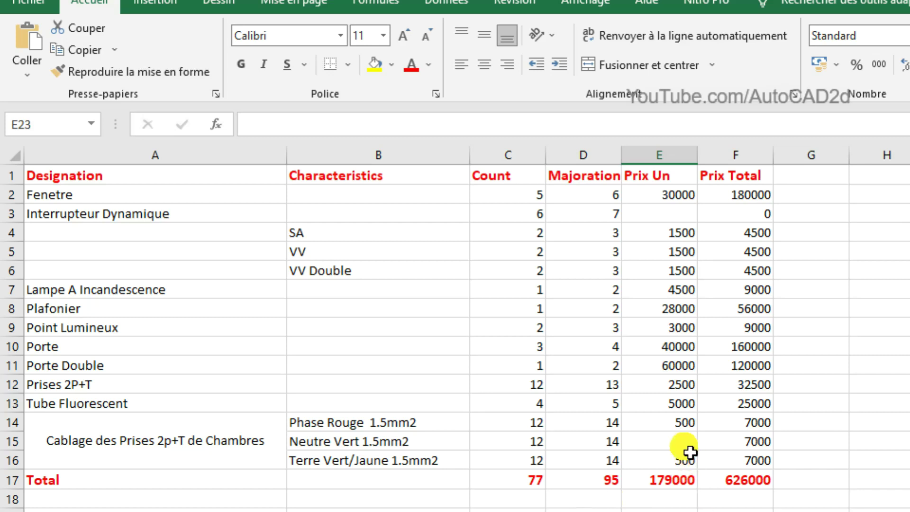
pyautogui.hotkey('alt', 'Tab')
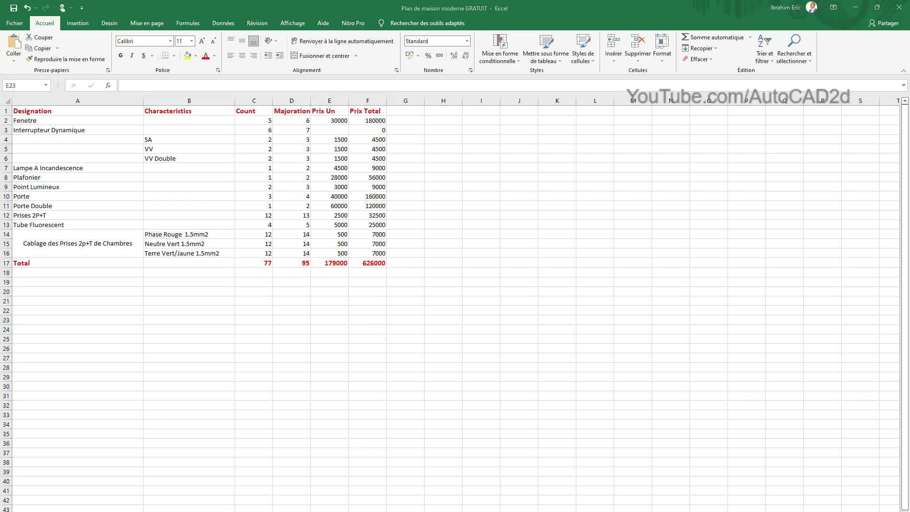